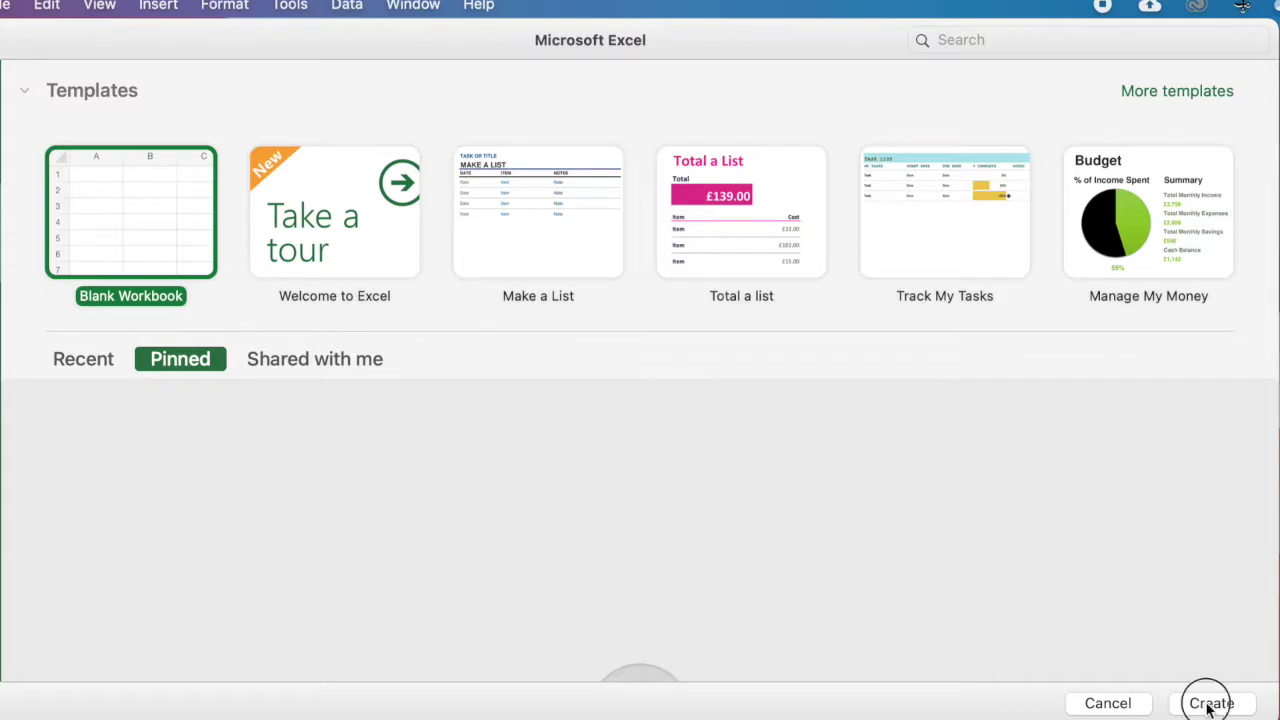
Step: Create a new Blank Workbook from the template gallery
left_click(1208, 704)
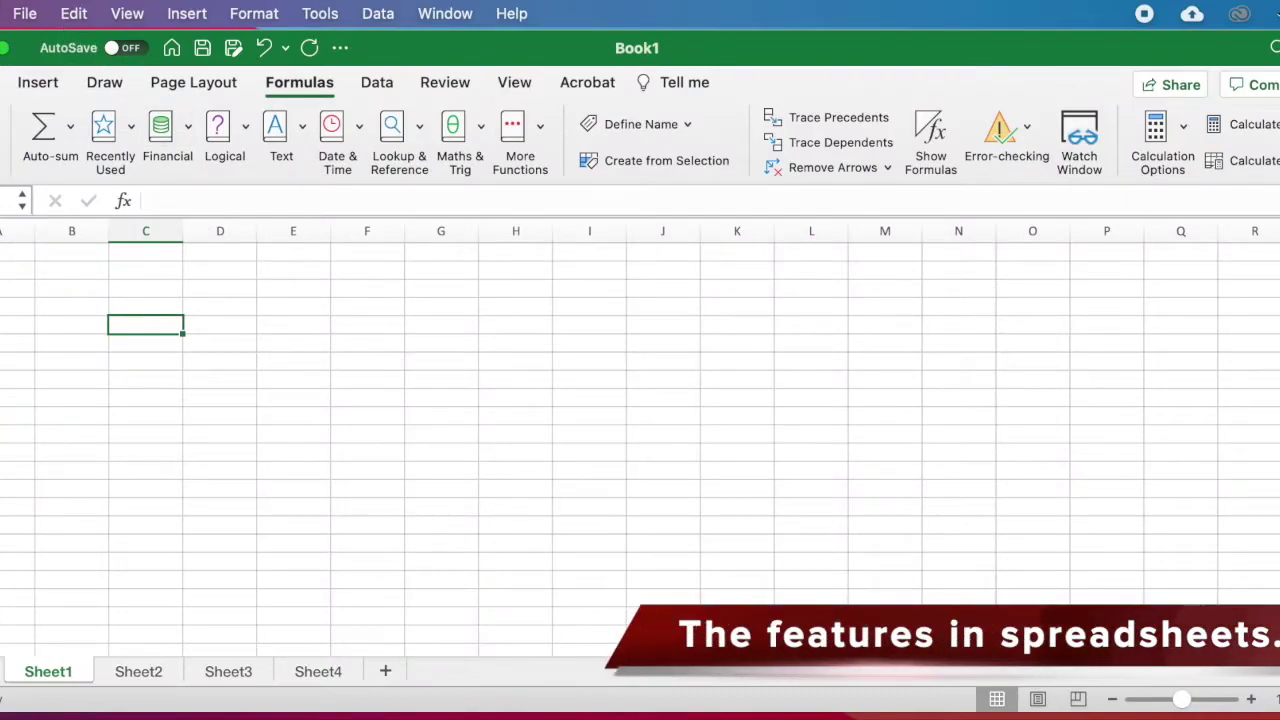
Step: Look through the File menu commands, then return to the Personal Assessment Portfolio workbook
left_click(26, 14)
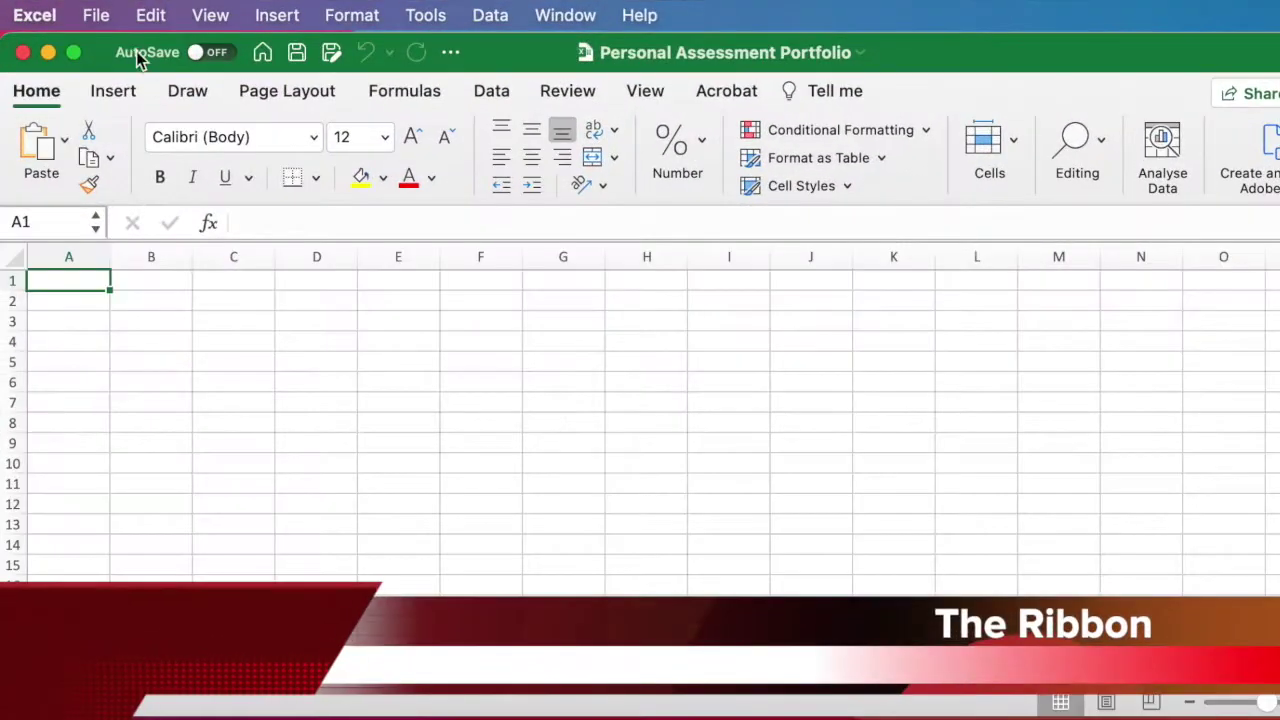
left_click(149, 22)
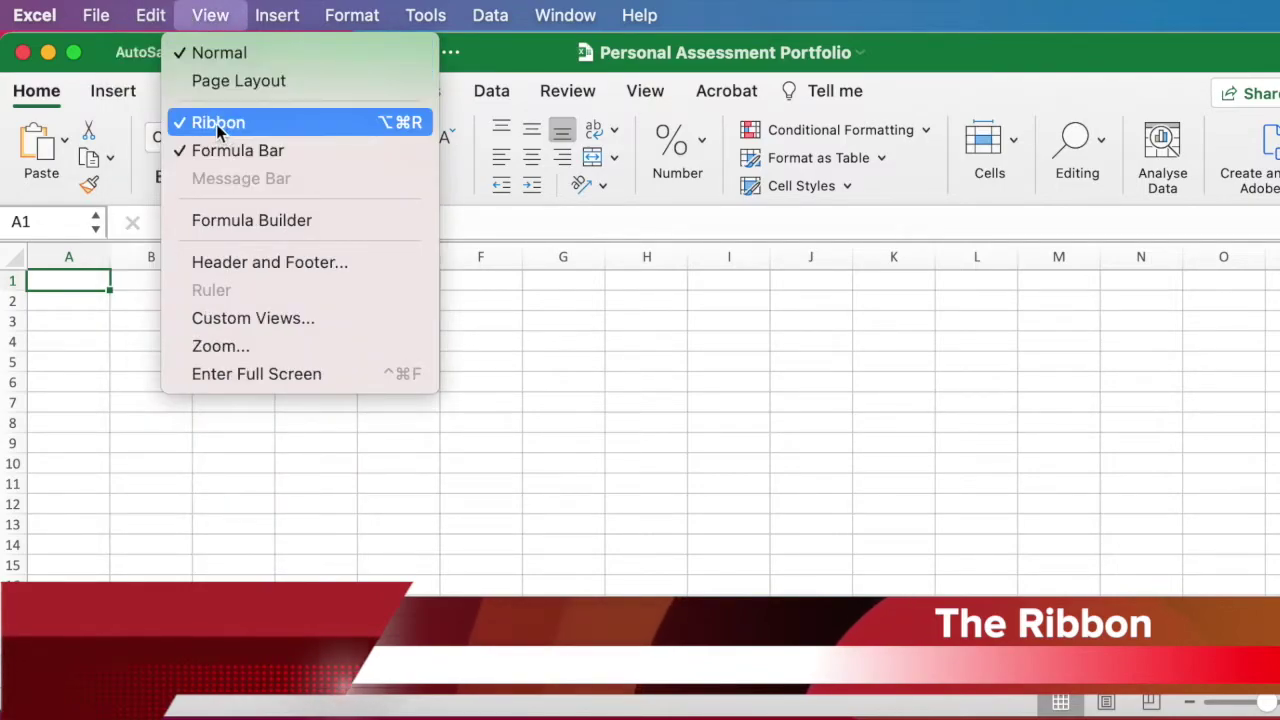
left_click(218, 122)
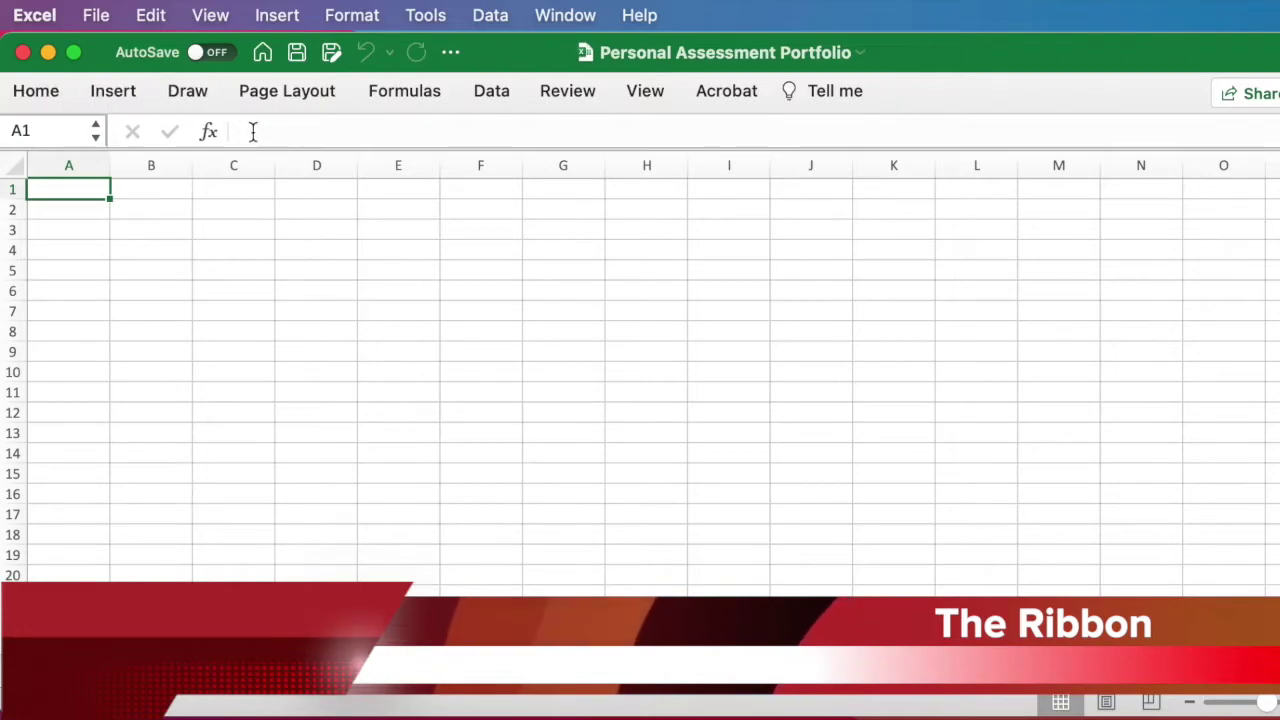
left_click(214, 18)
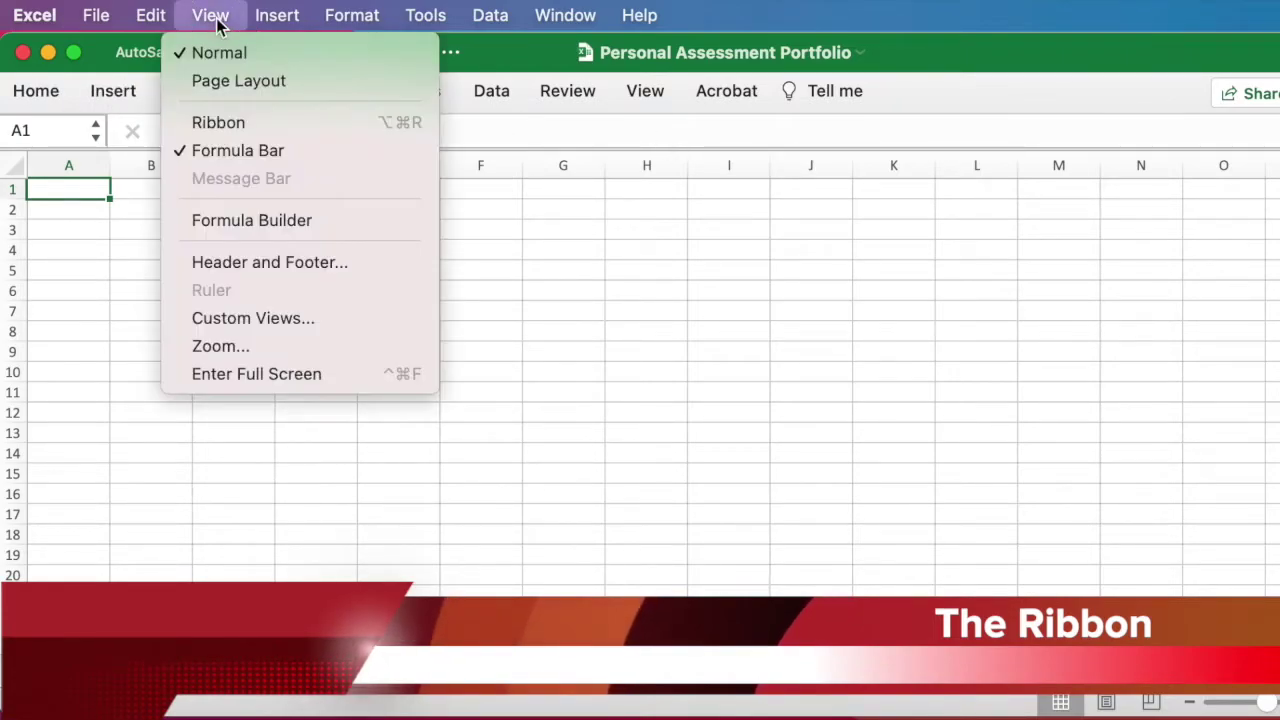
left_click(234, 122)
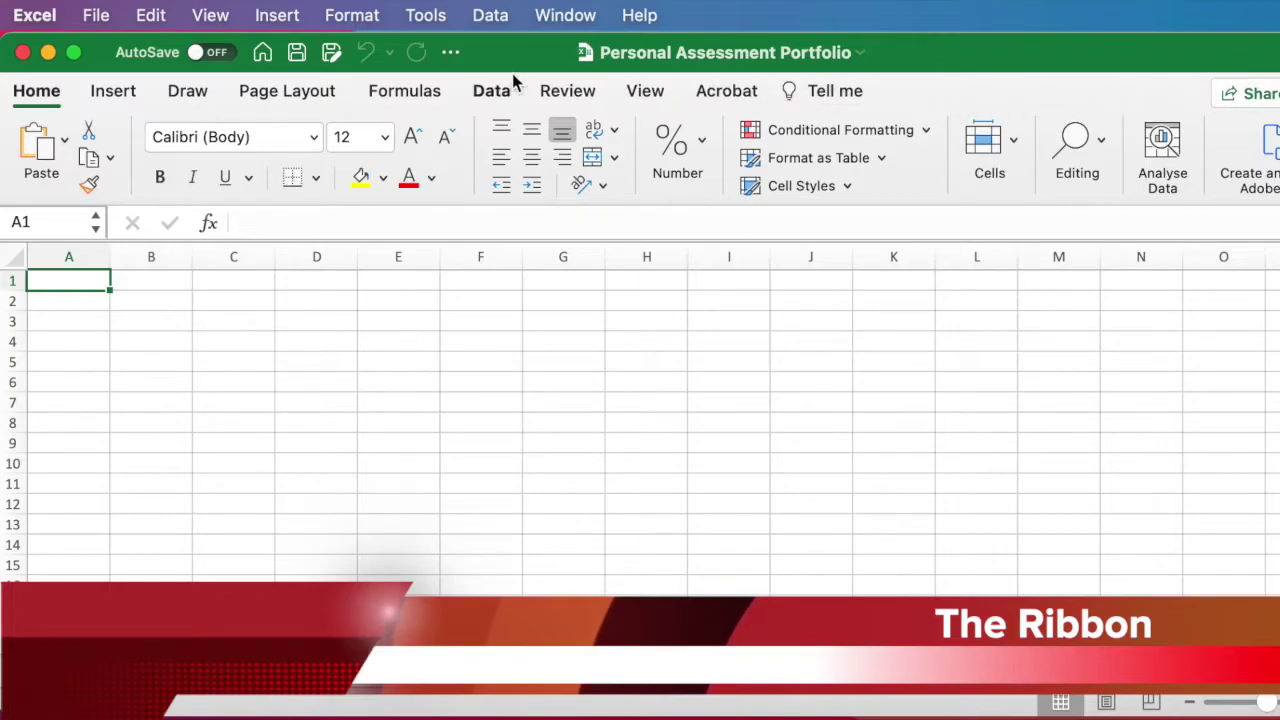
left_click(211, 16)
left_click(237, 123)
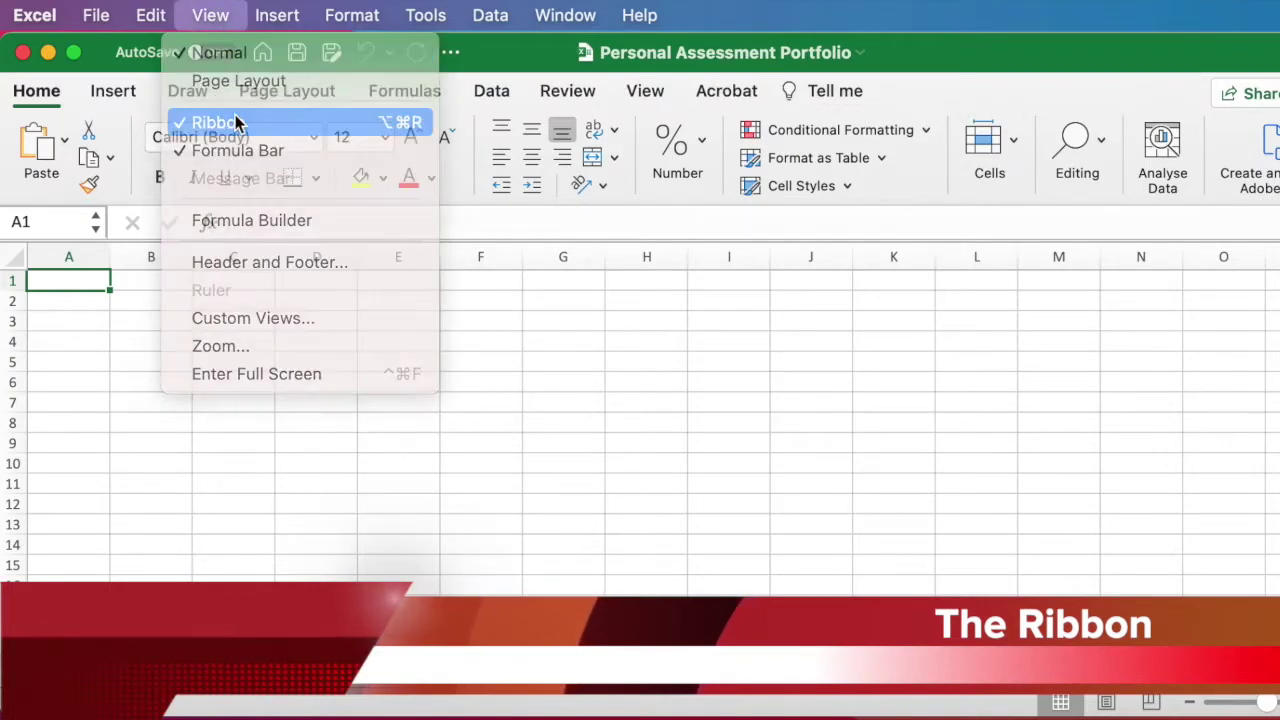
left_click(229, 16)
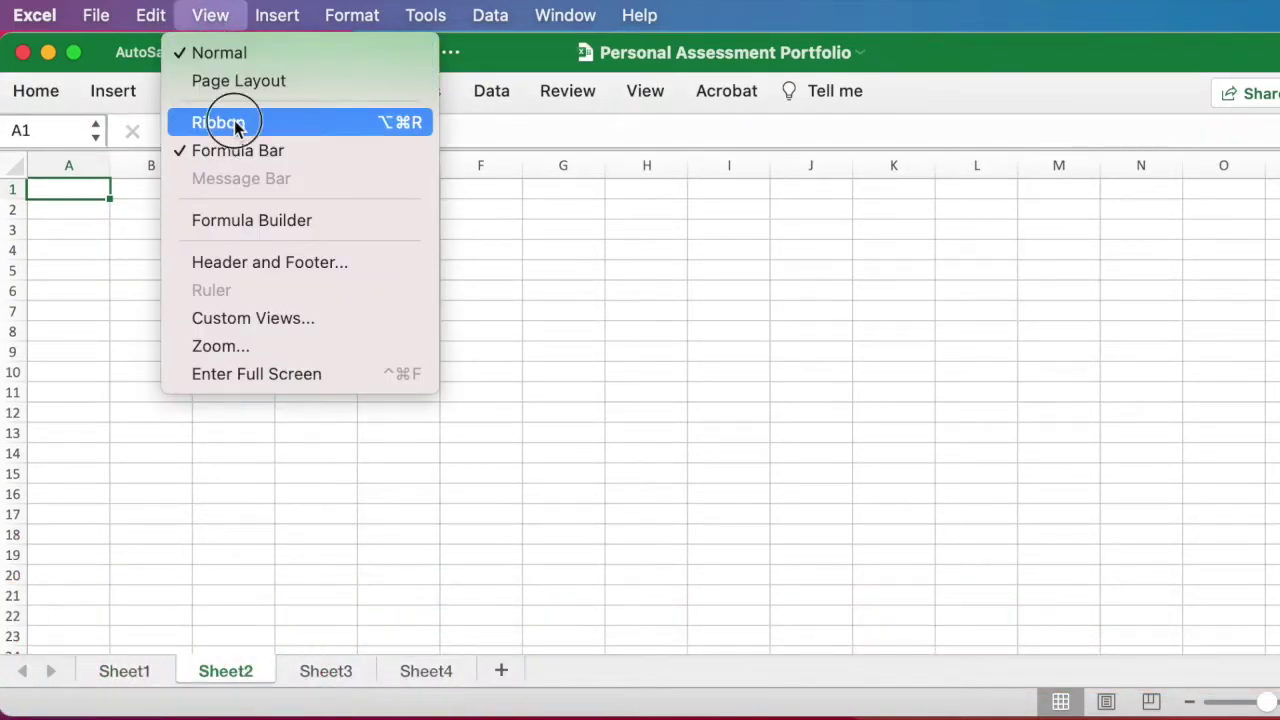
left_click(237, 123)
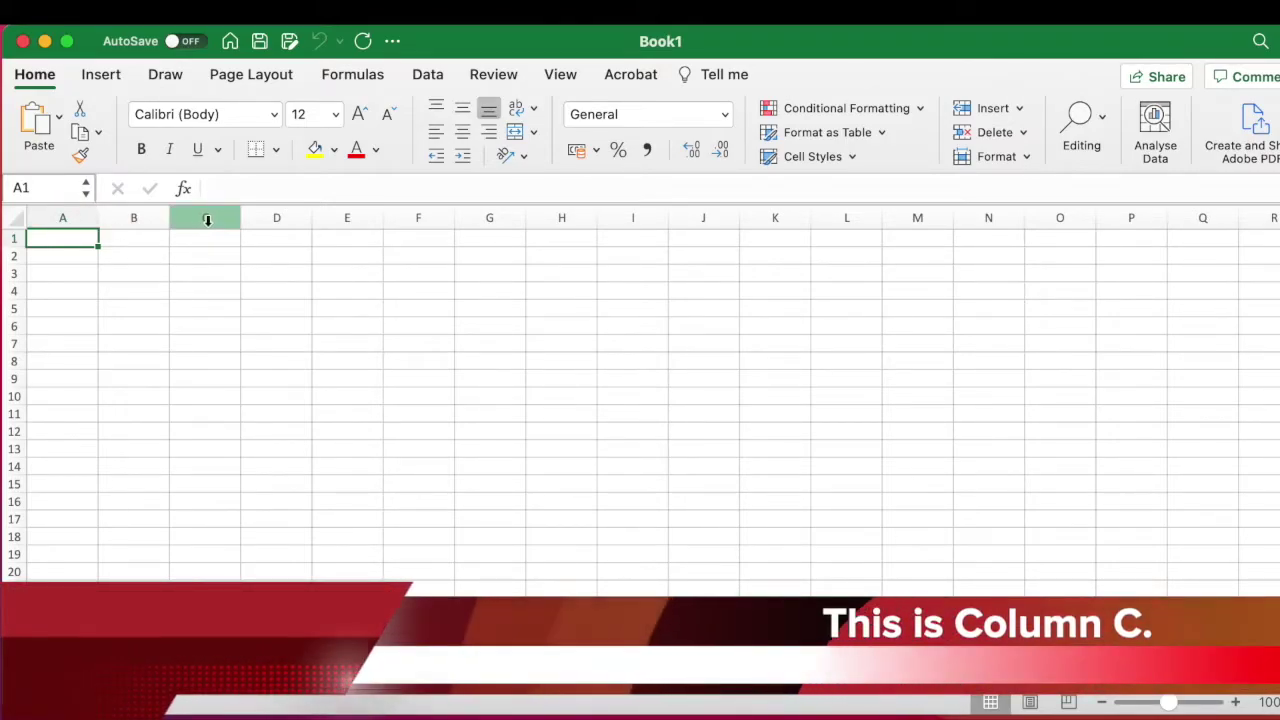
Step: Select column C and row 6, add a new worksheet, then return to Sheet1
left_click(207, 219)
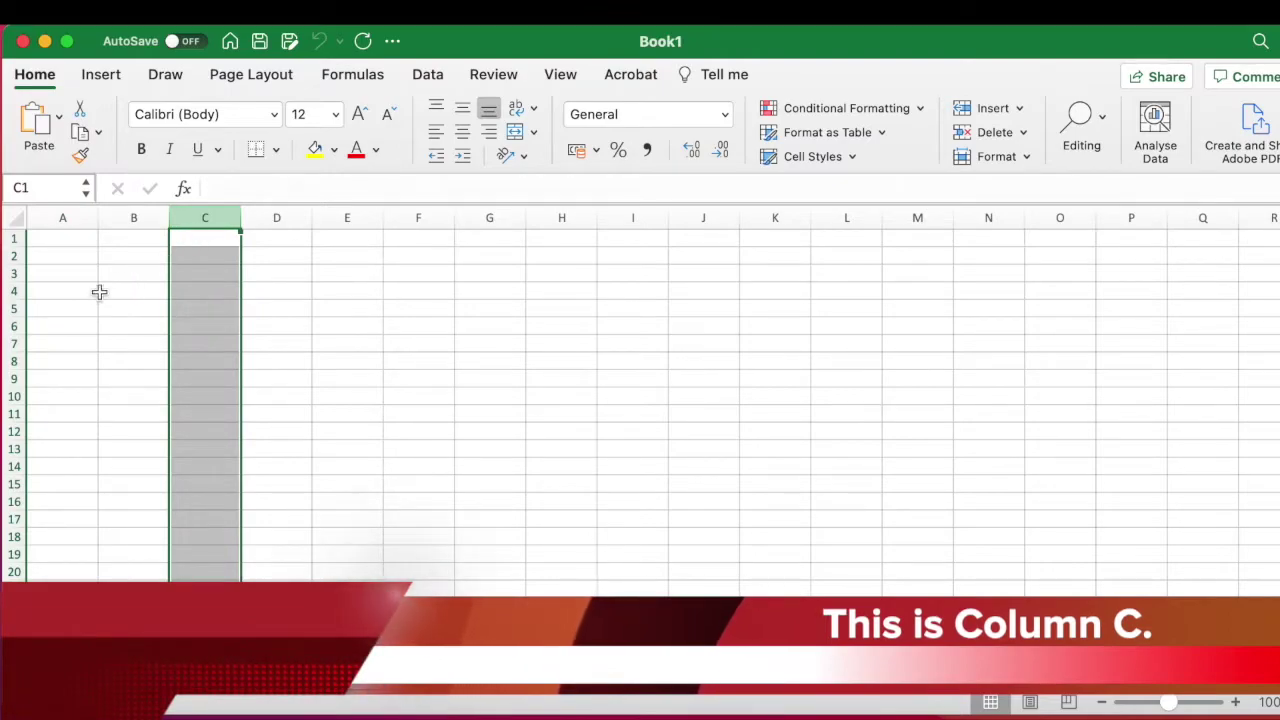
left_click(22, 327)
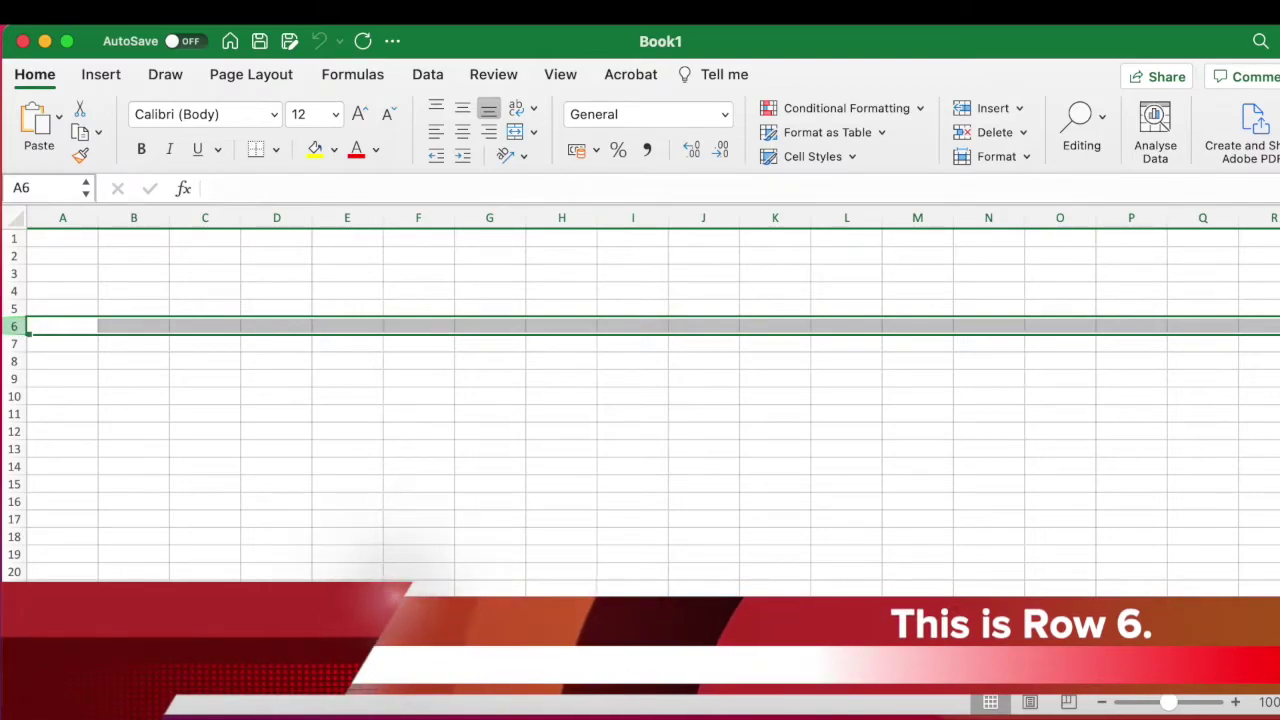
left_click(177, 677)
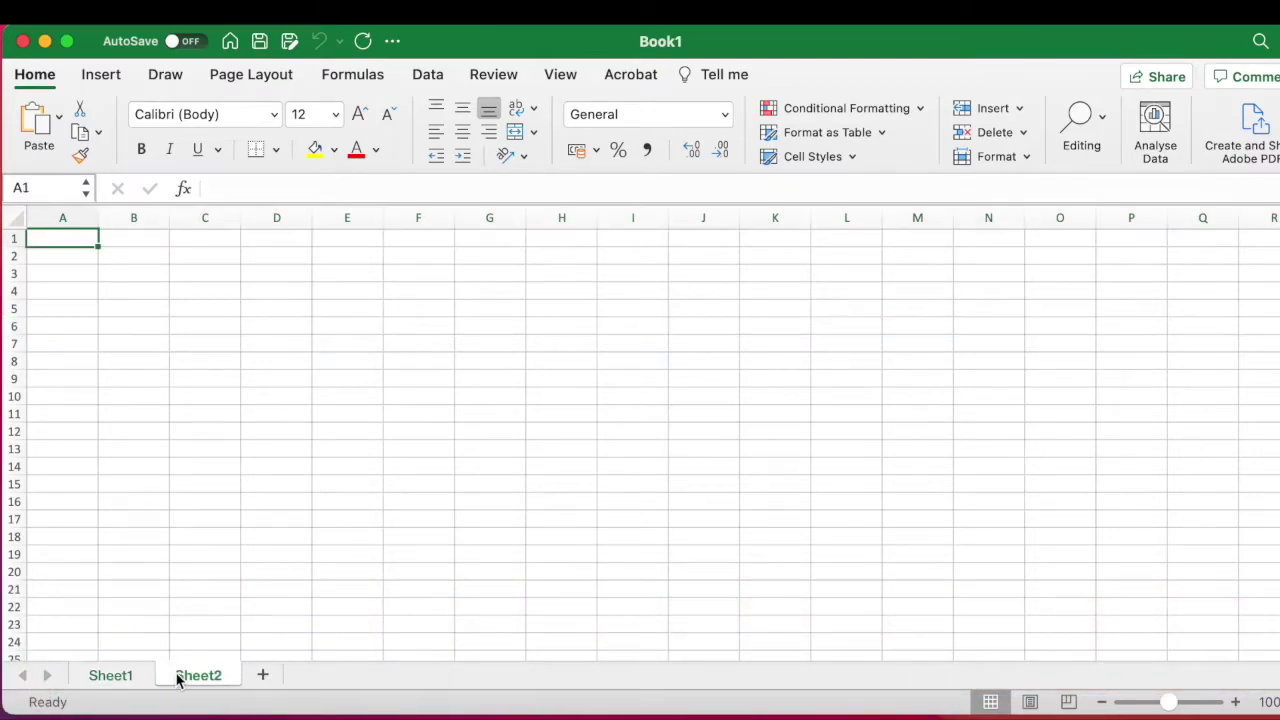
left_click(114, 677)
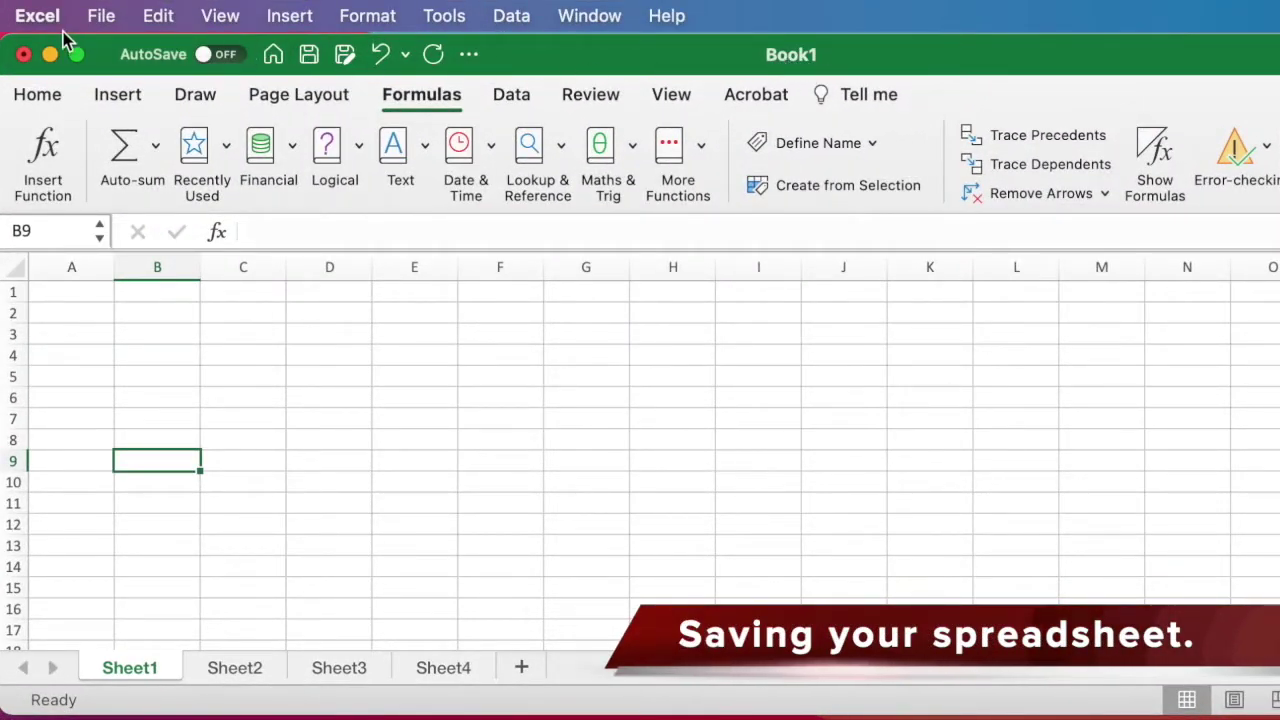
Step: Save the workbook via Save As, replacing Book1 with the name 'Personal Assessment Portfolio'
left_click(102, 16)
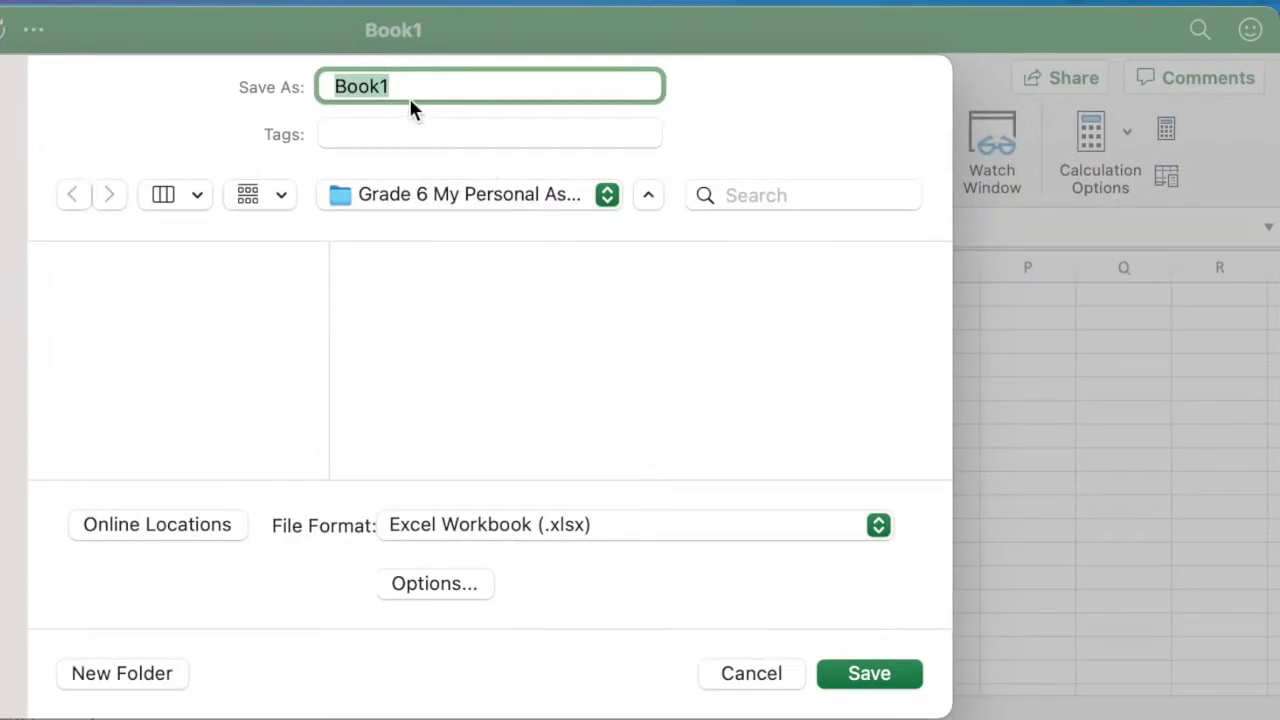
left_click_drag(406, 88, 292, 82)
type("Personal Assessment")
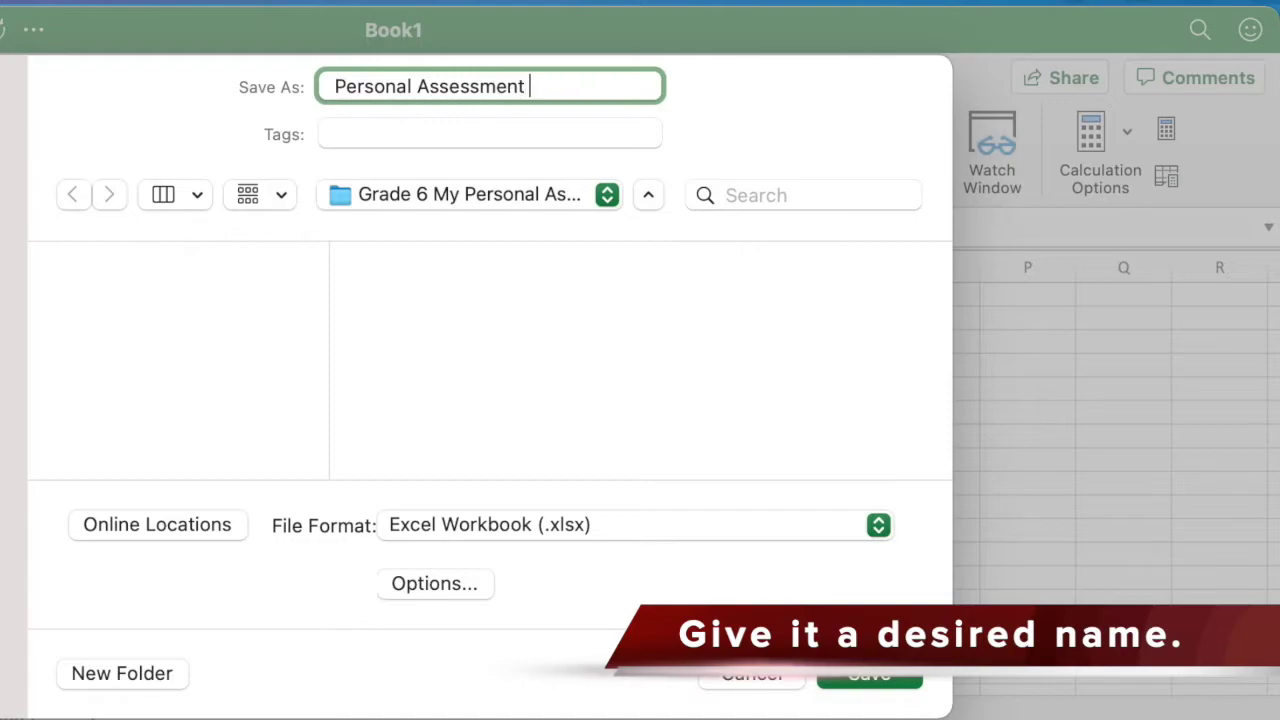
type("Portfolio")
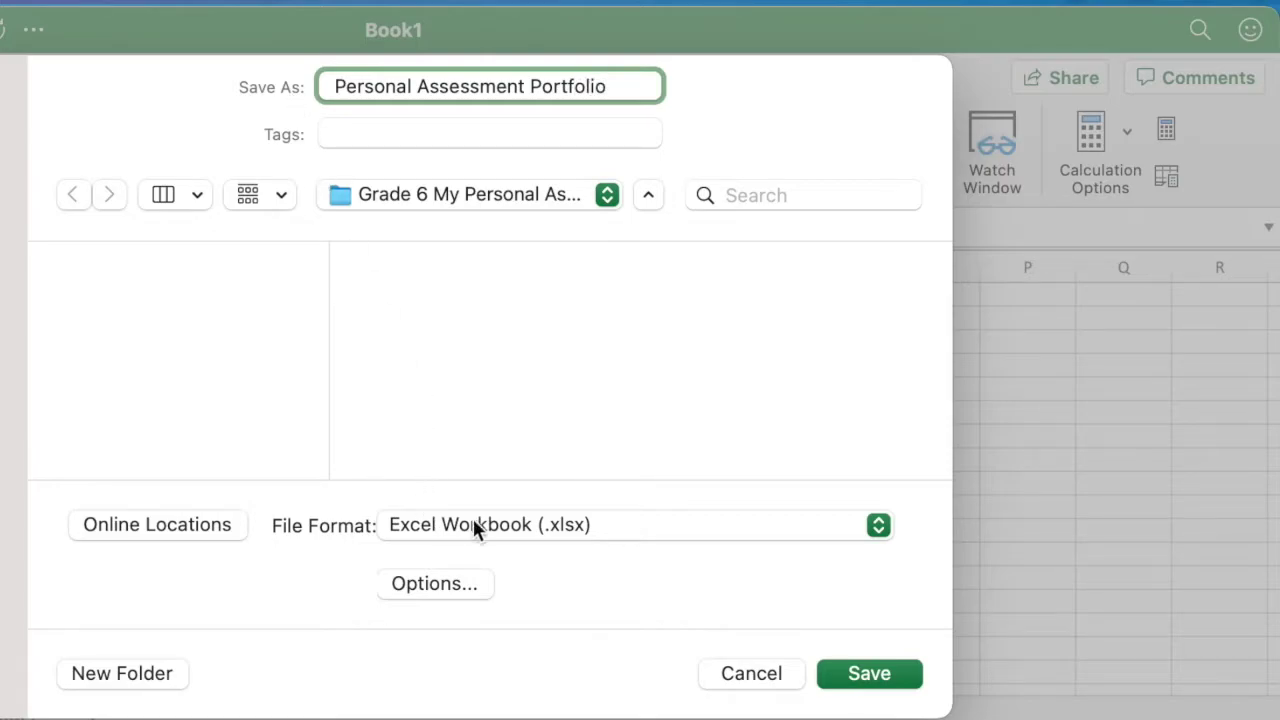
left_click(869, 674)
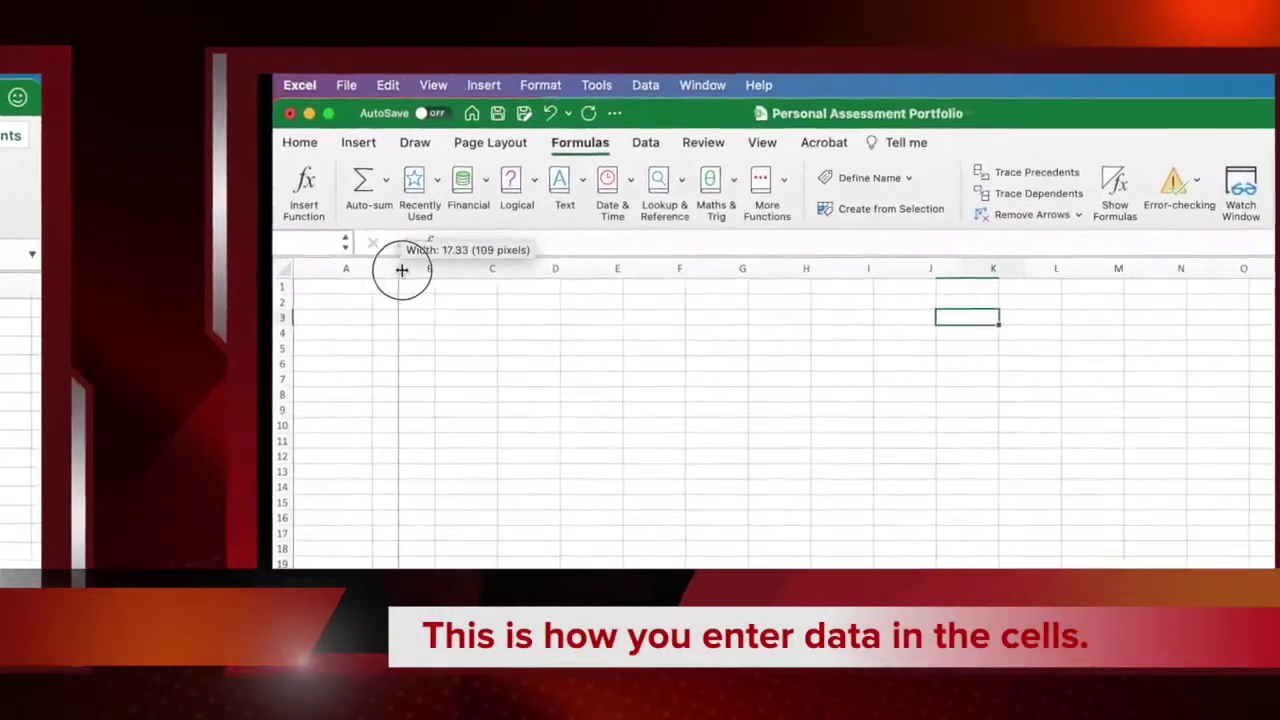
Step: Widen column A and enter the first six subjects, Mathematics through Physical Health Education, in A1:A6
left_click_drag(132, 245, 279, 245)
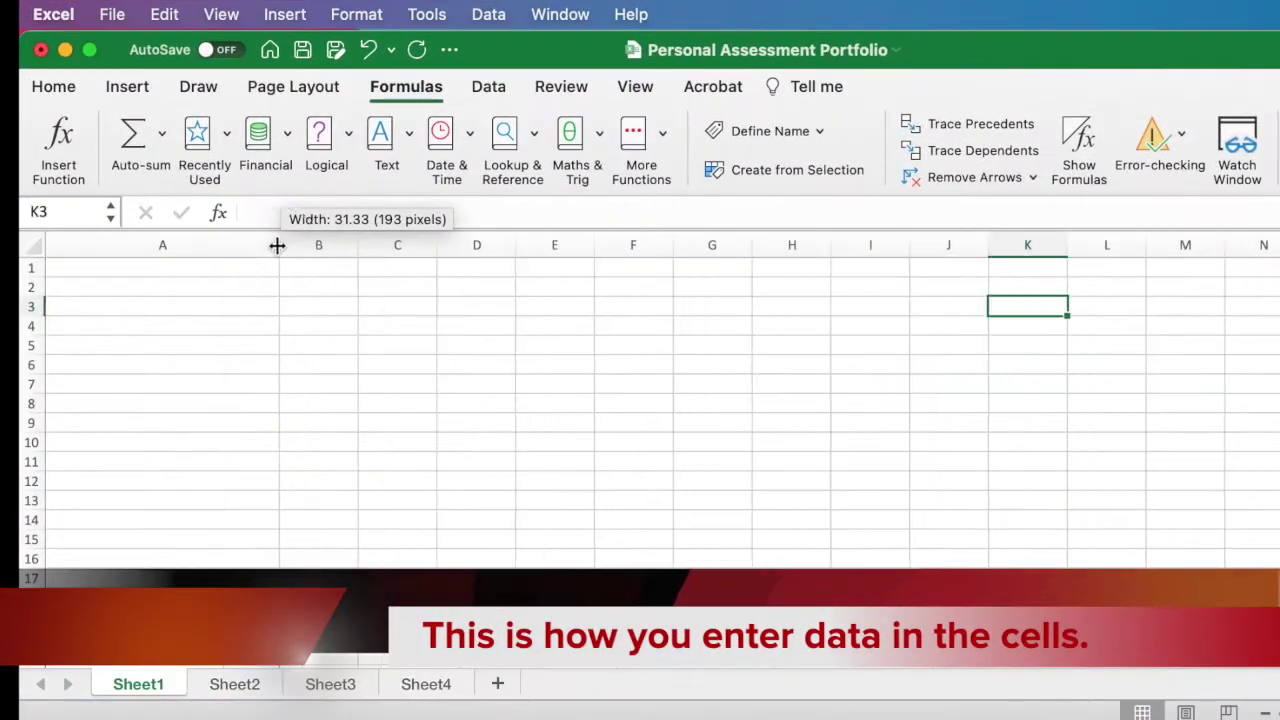
left_click(130, 270)
type("Mathematics")
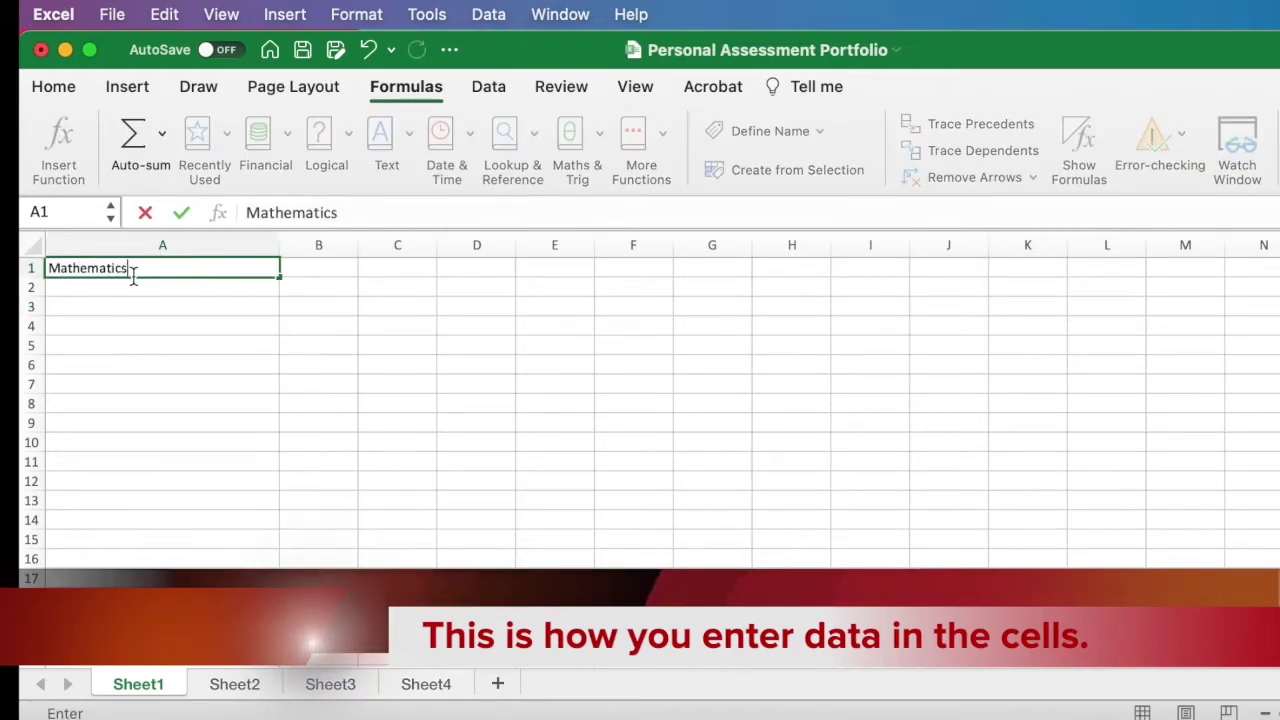
left_click(123, 290)
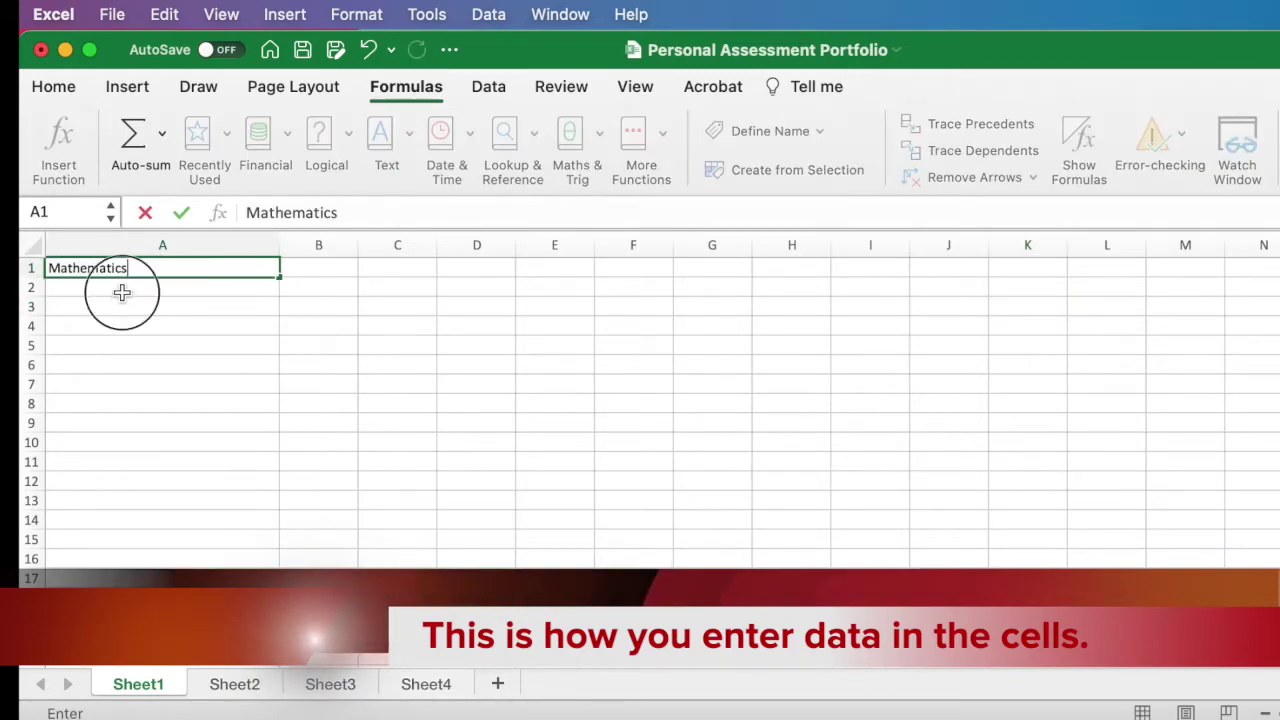
type("Science and Technology")
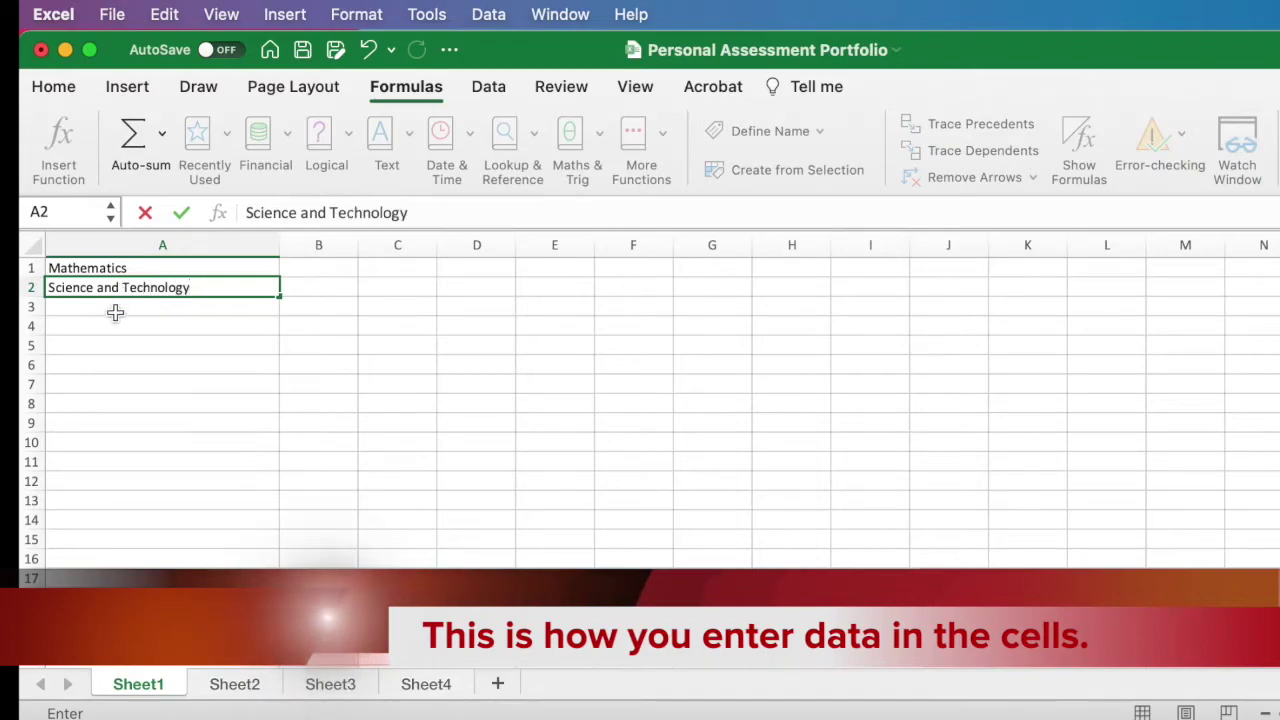
left_click(115, 312)
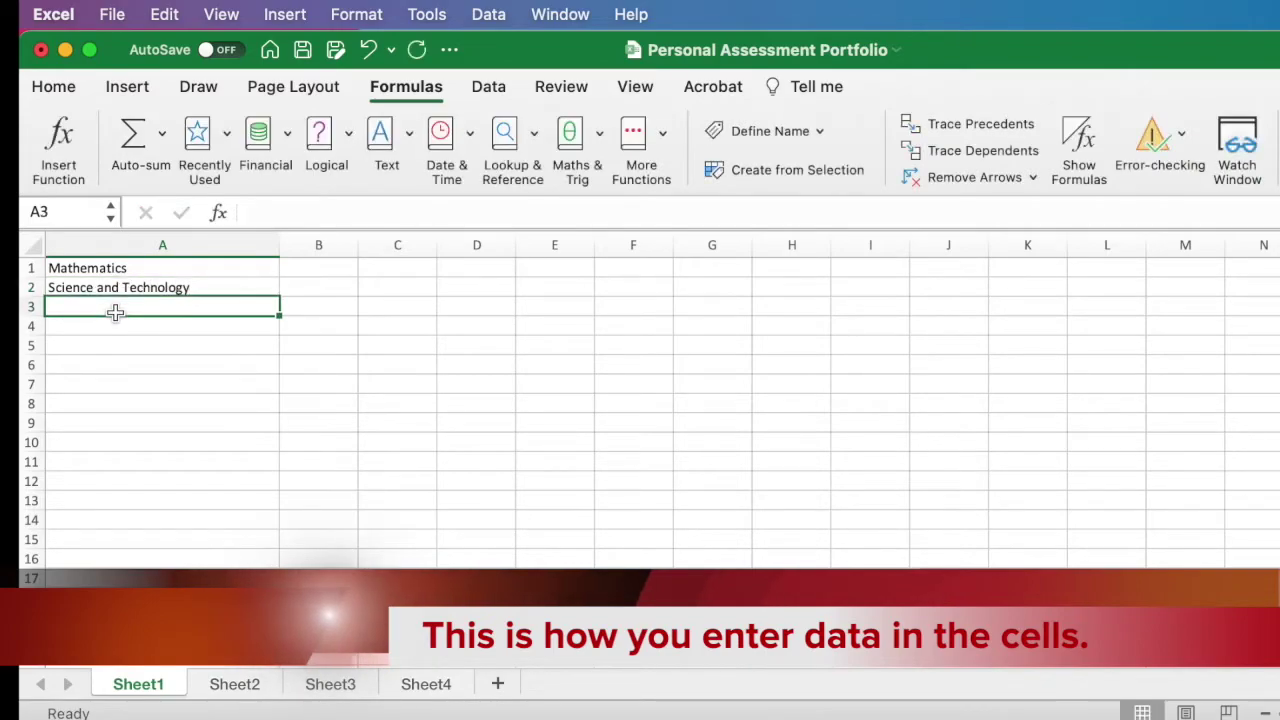
type("English")
left_click(111, 328)
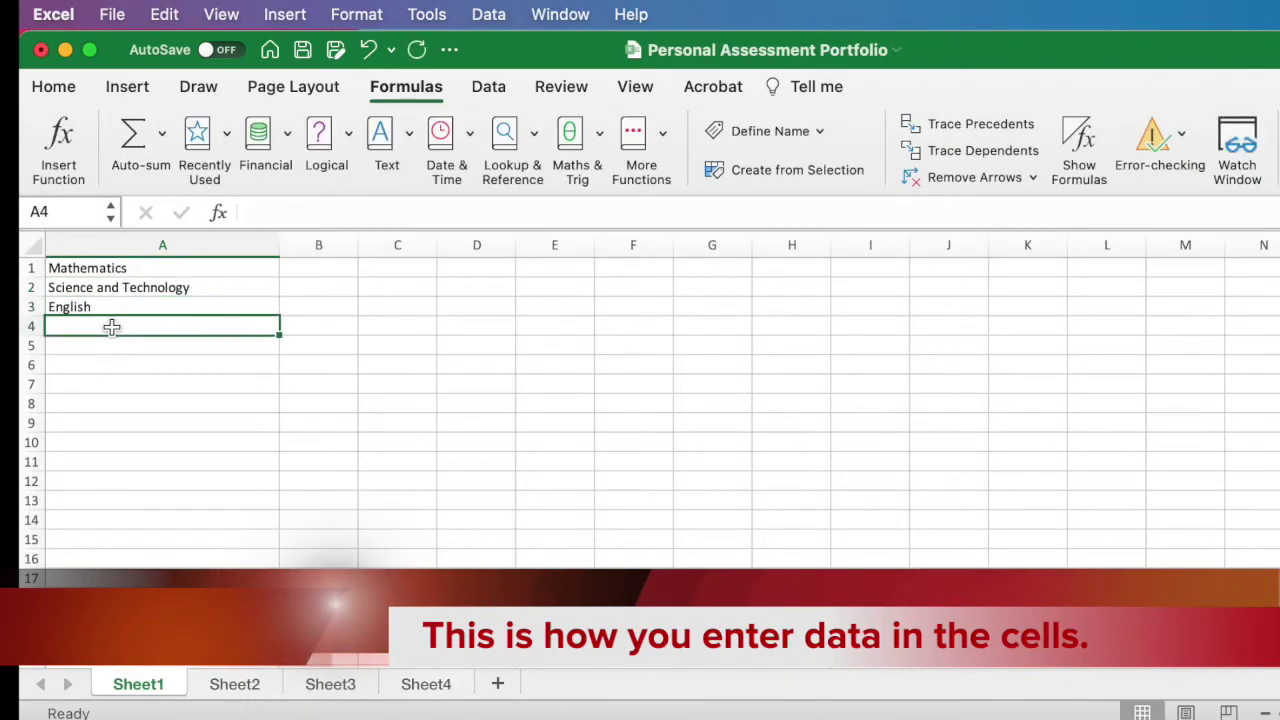
type("Social Studies")
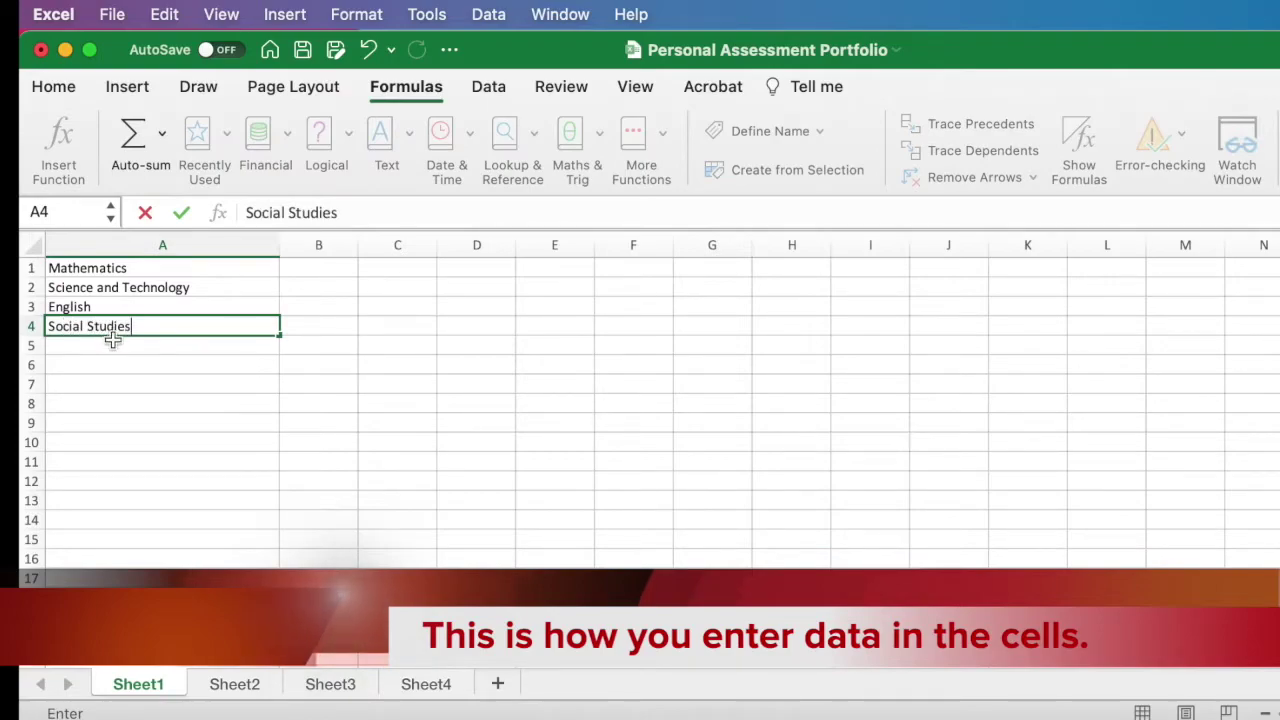
left_click(113, 340)
type("Kiswahili")
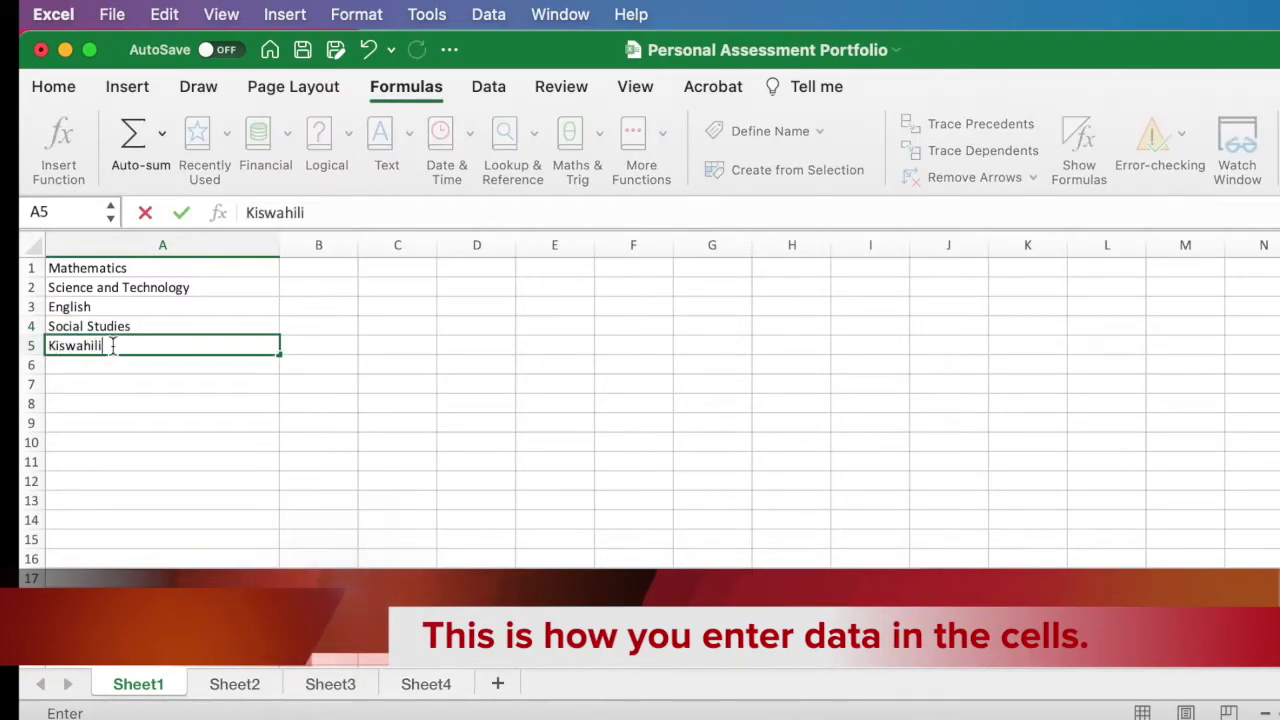
left_click(104, 364)
type("Physica")
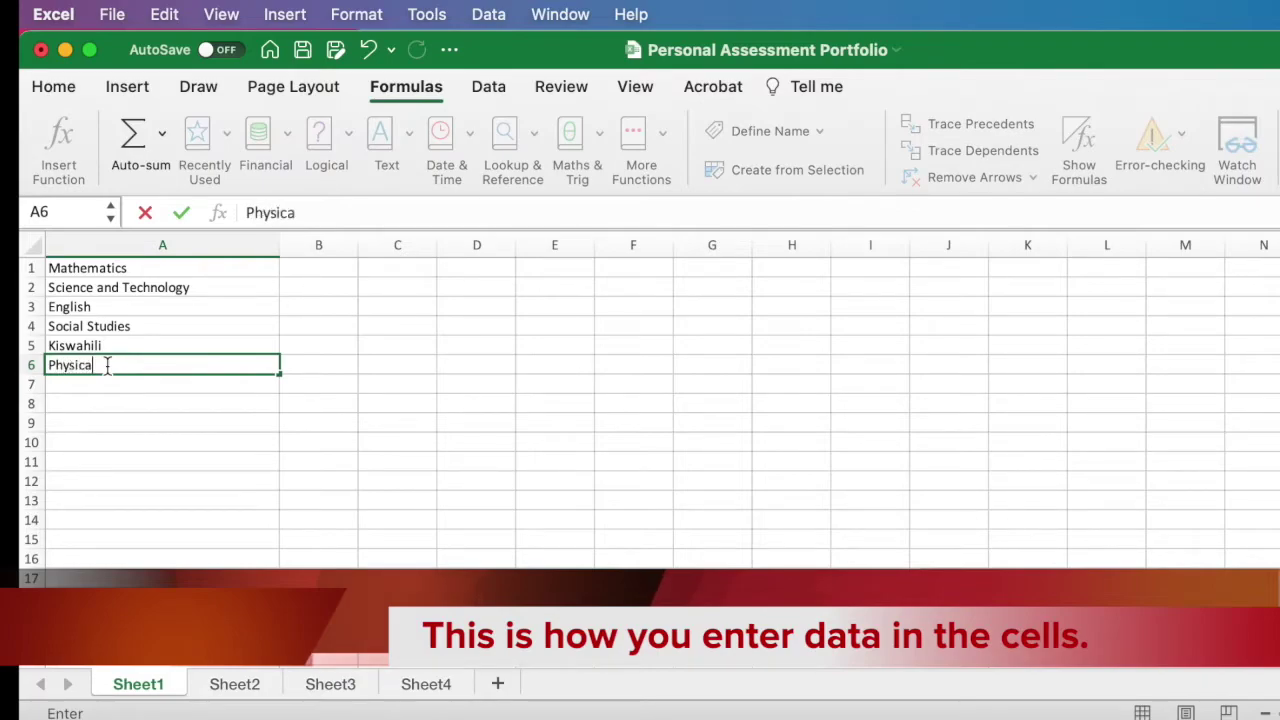
type("Hela")
type("lth")
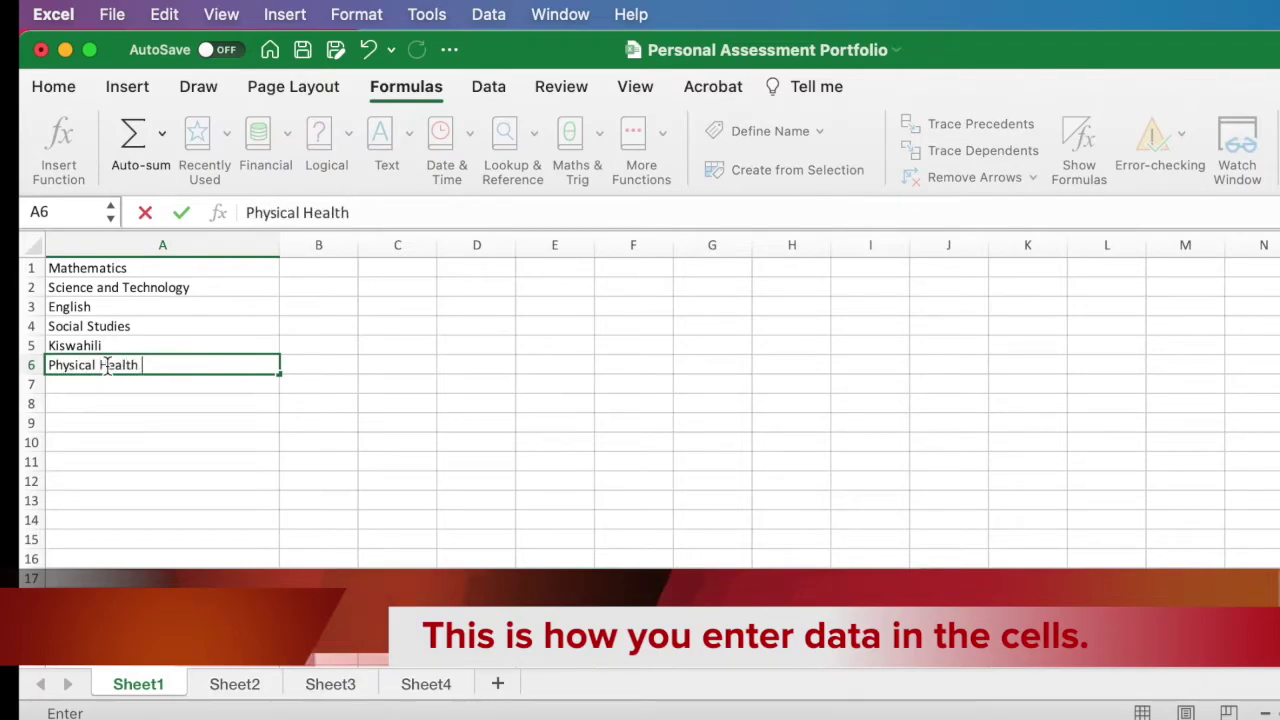
type(" Education")
left_click(152, 384)
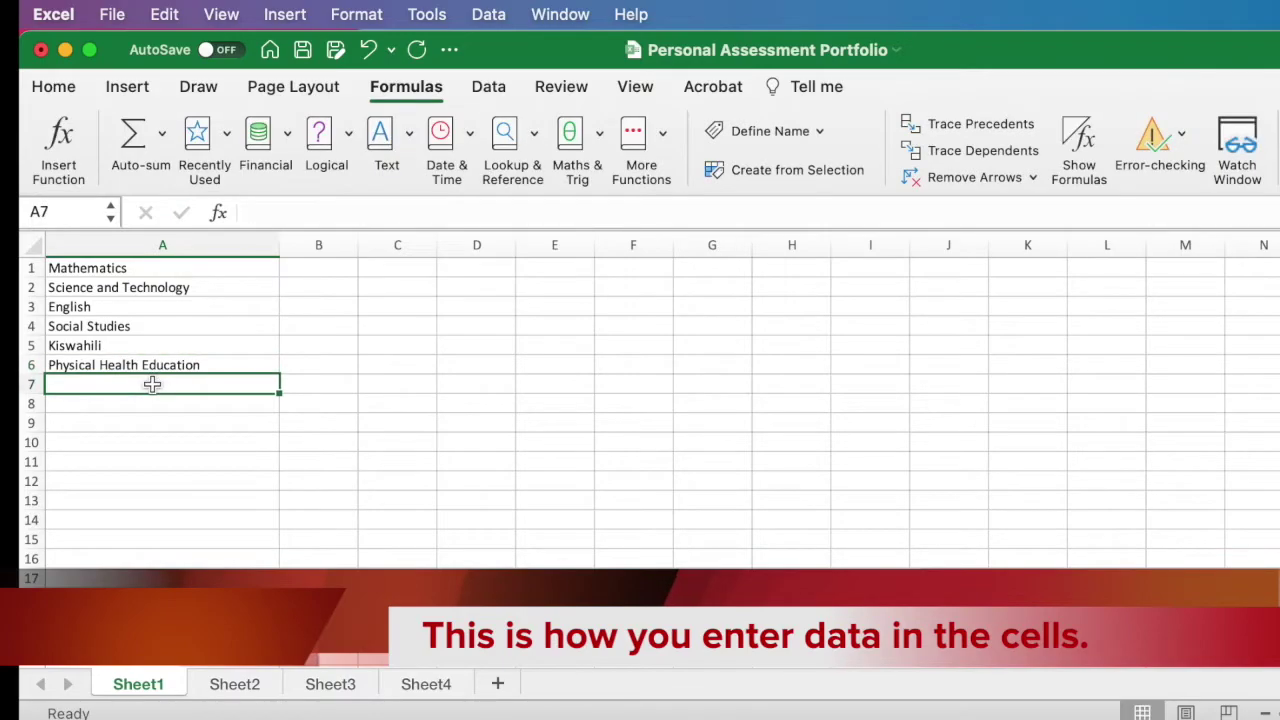
Step: Enter Agriculture, Home Science, Music, Art and Craft, and Christian, Islamic and Hindu Religious Education in A7:A13
type("Agricul")
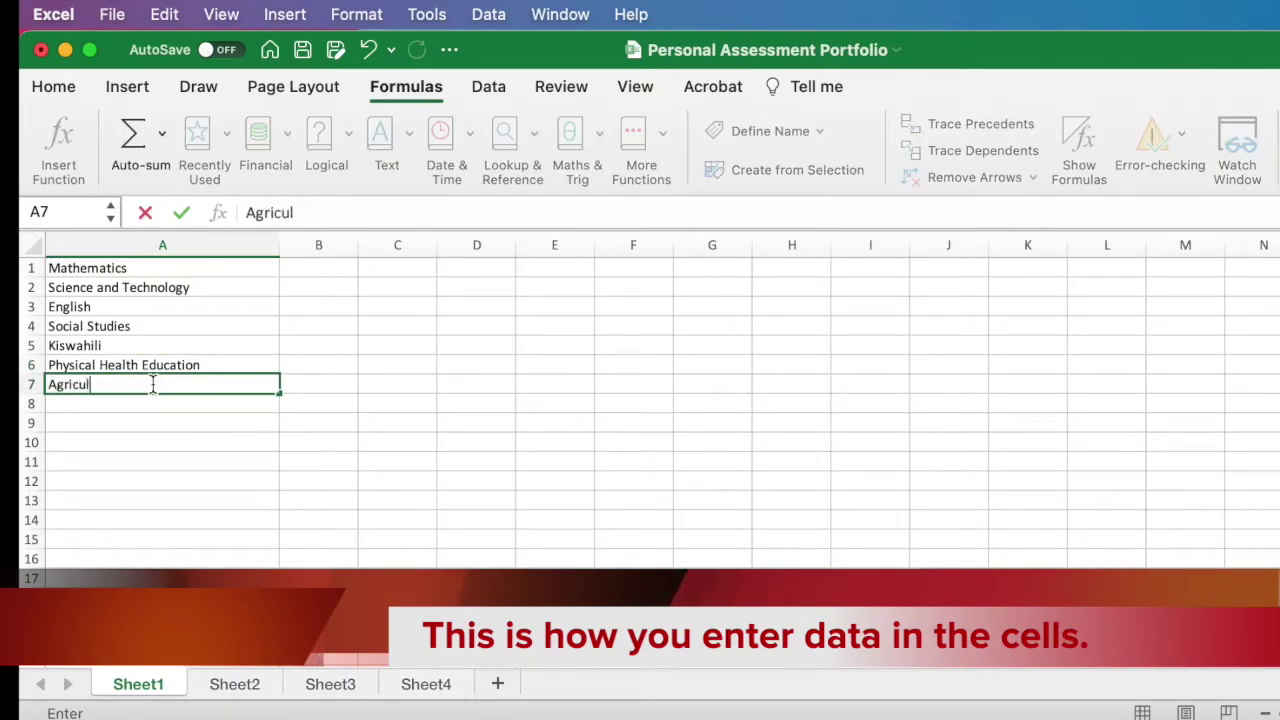
type("ture")
left_click(133, 405)
type("Home")
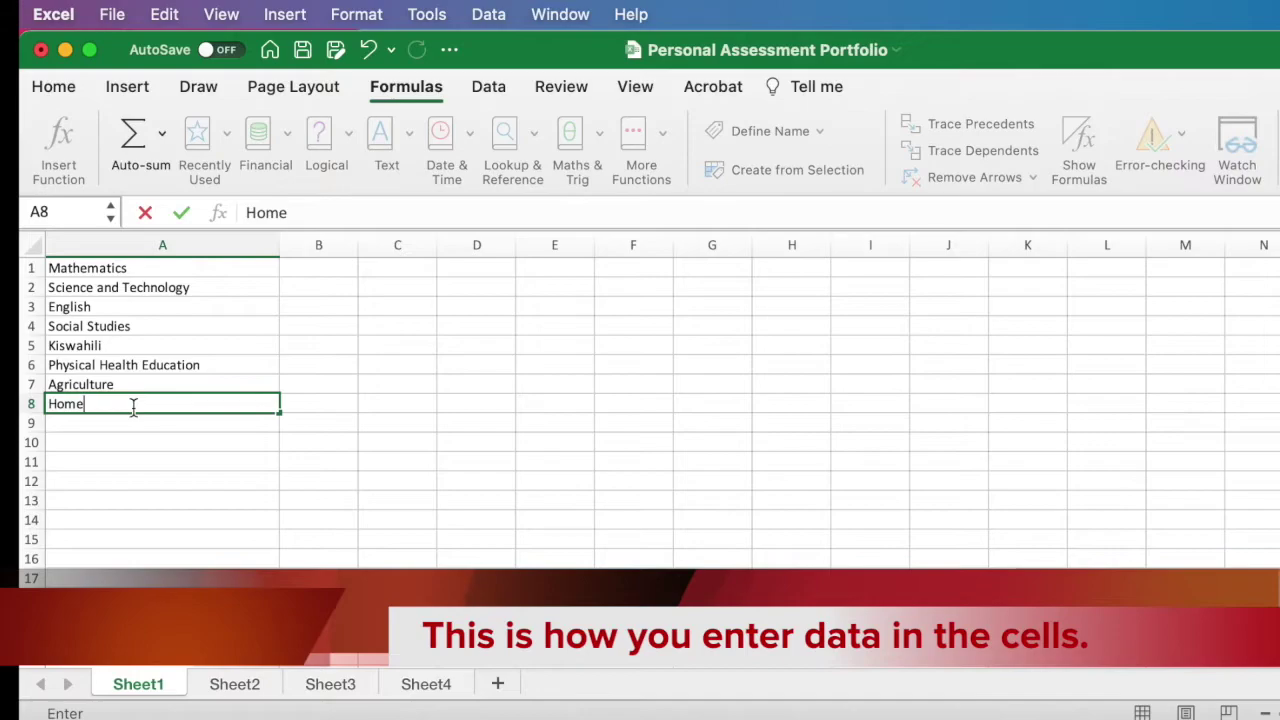
type(" Science")
left_click(128, 425)
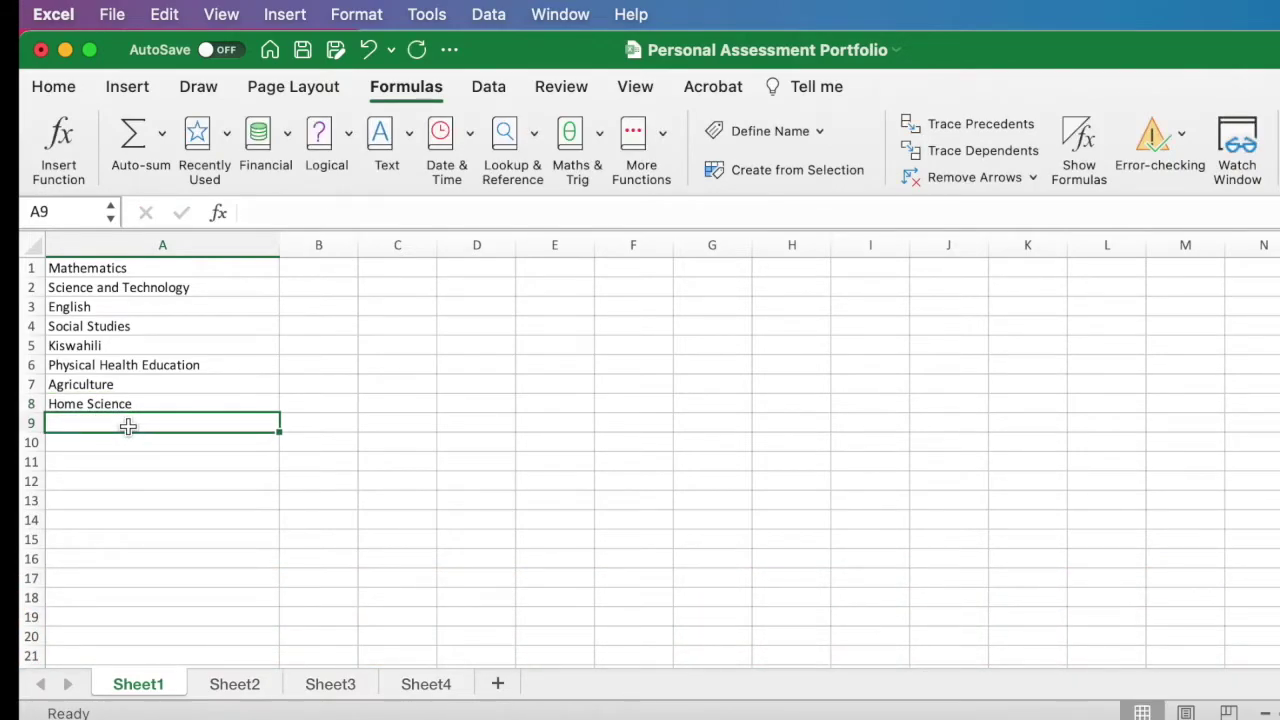
type("Music")
left_click(118, 442)
type("Art")
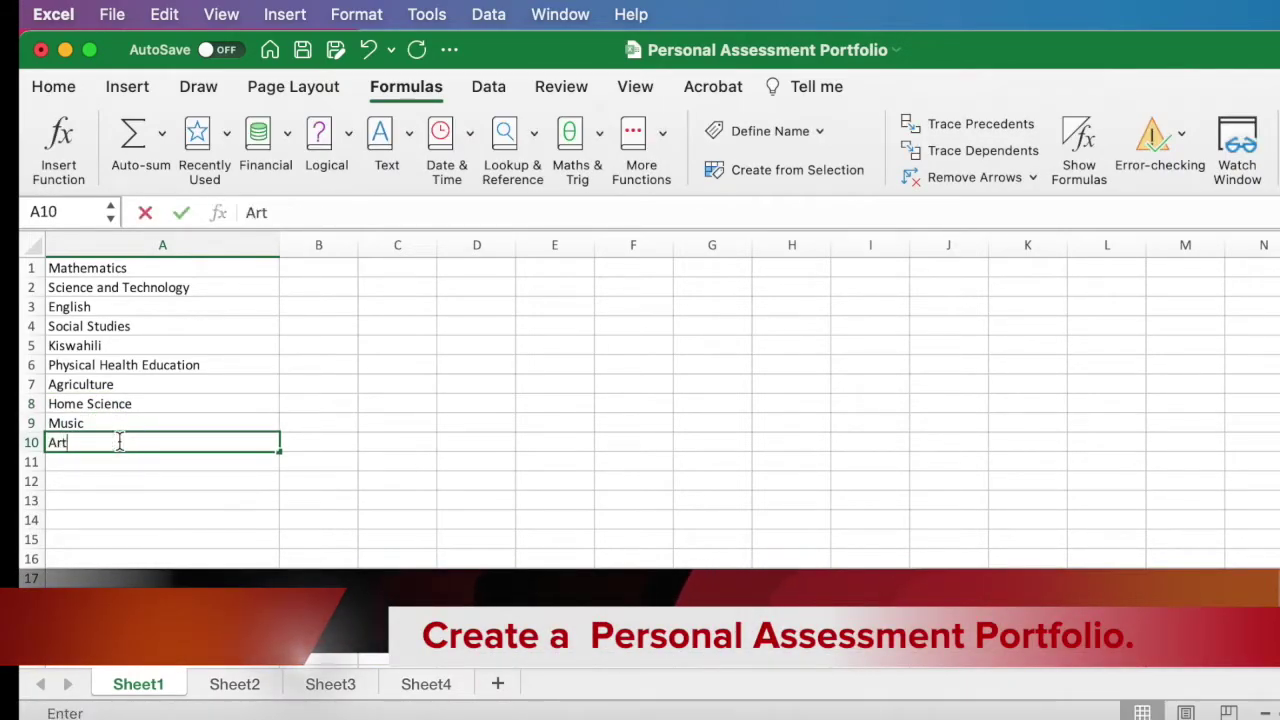
type(" and Craft")
left_click(111, 465)
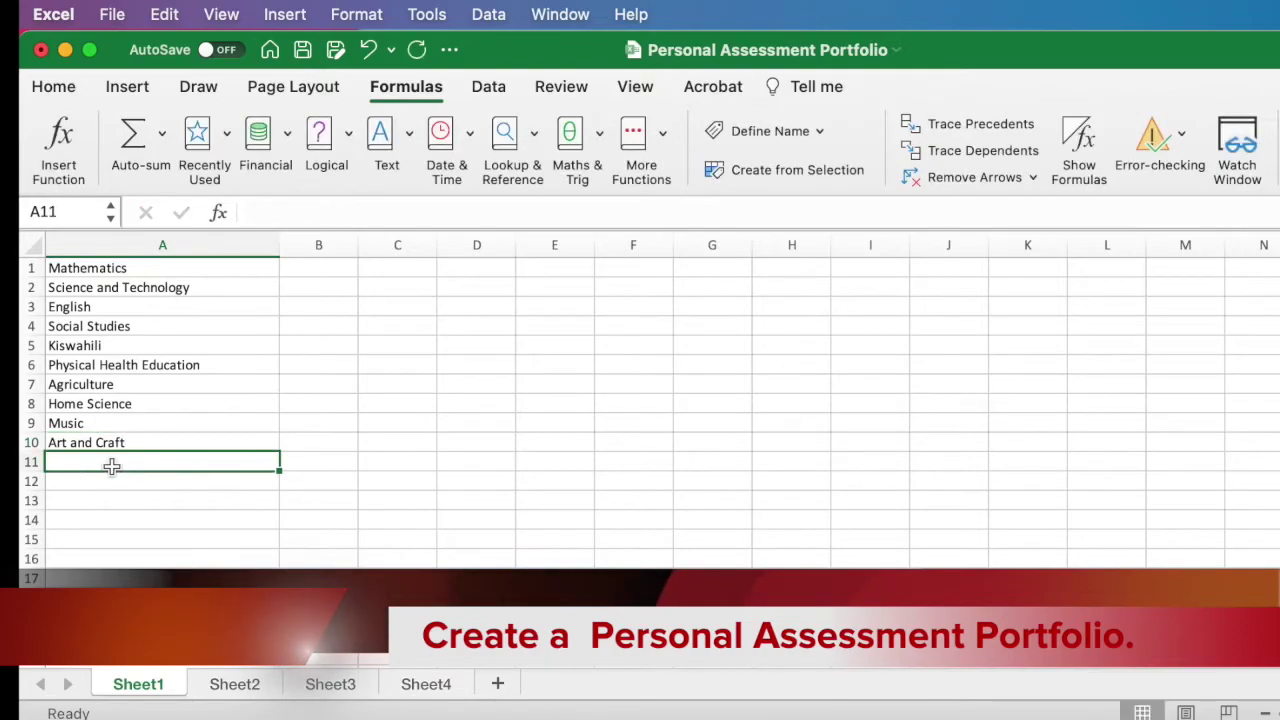
type("Christian R")
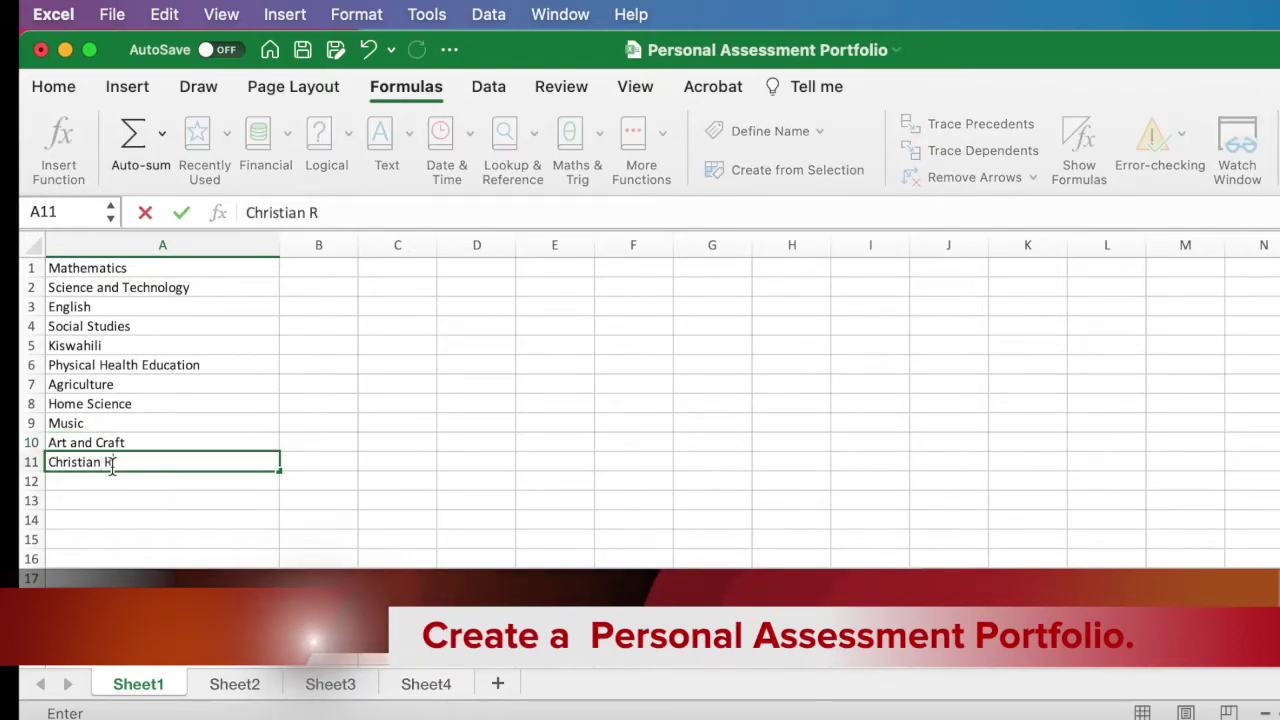
type("eligious Education")
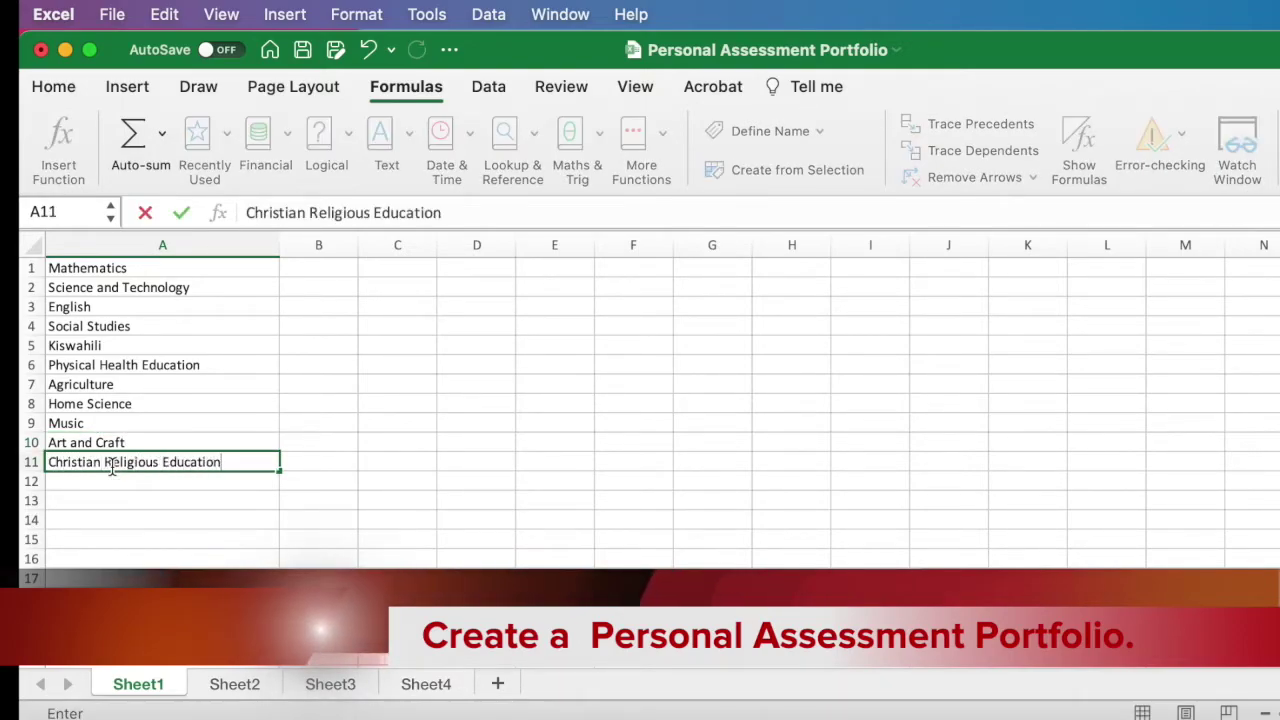
left_click(108, 481)
type("Islamic Religi")
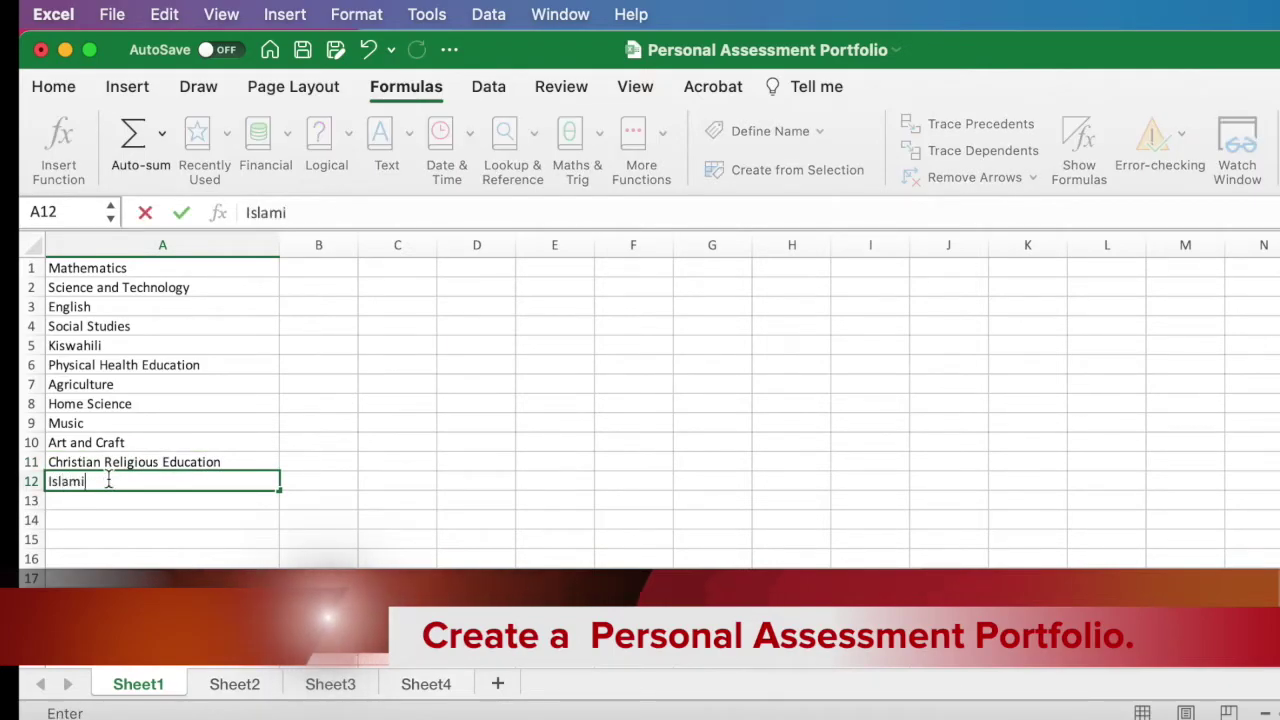
type("ous Educati")
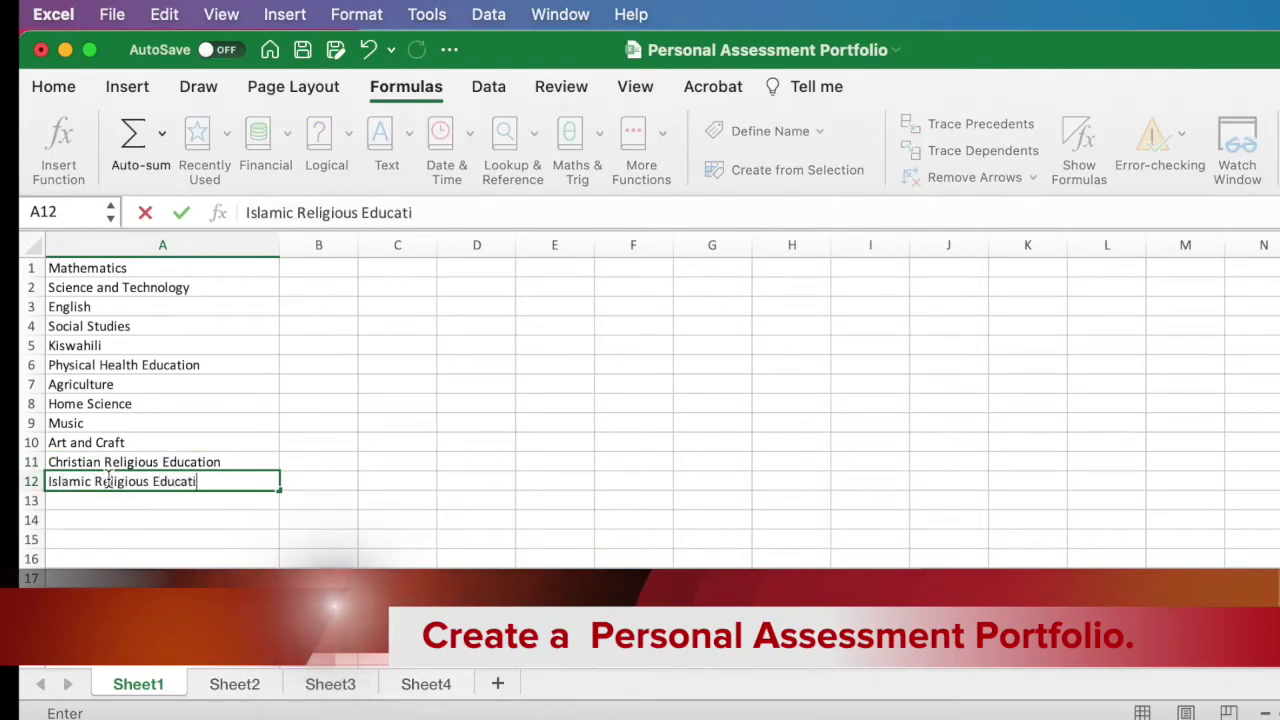
type("on")
left_click(108, 501)
type("Hin")
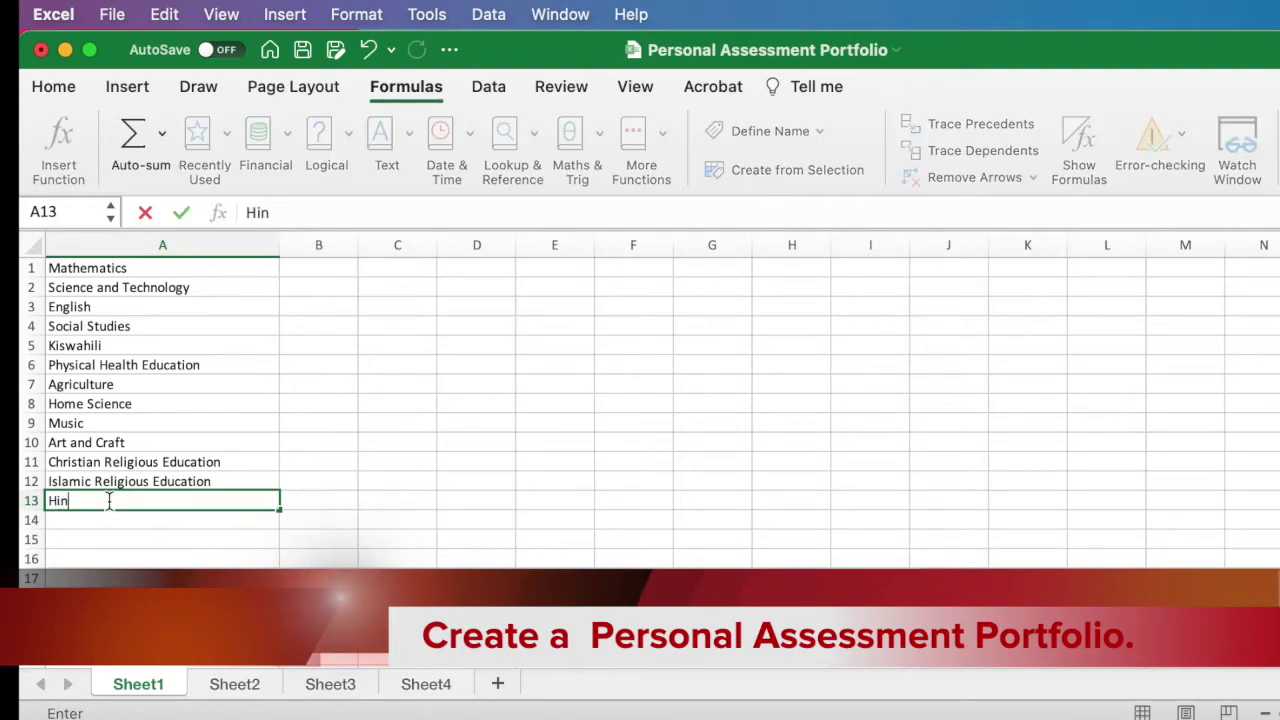
type("du Religi")
type("io")
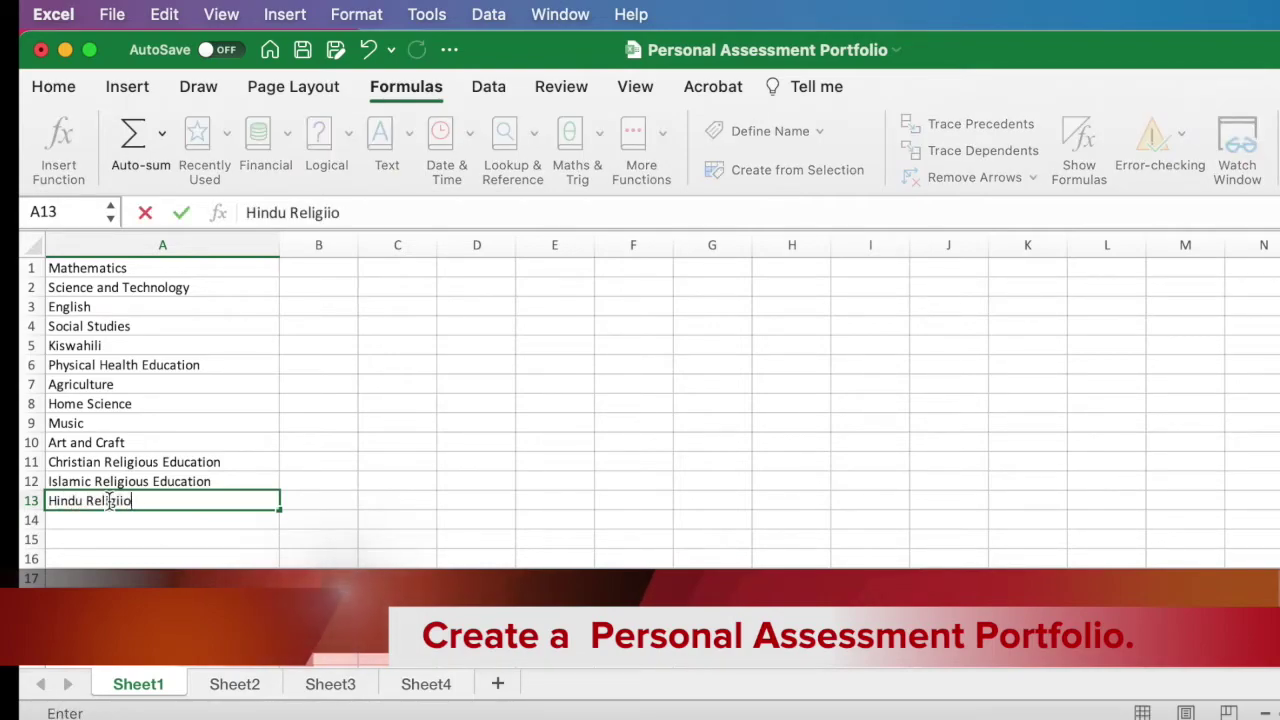
key("BackSpace")
key("BackSpace")
type("ous Education")
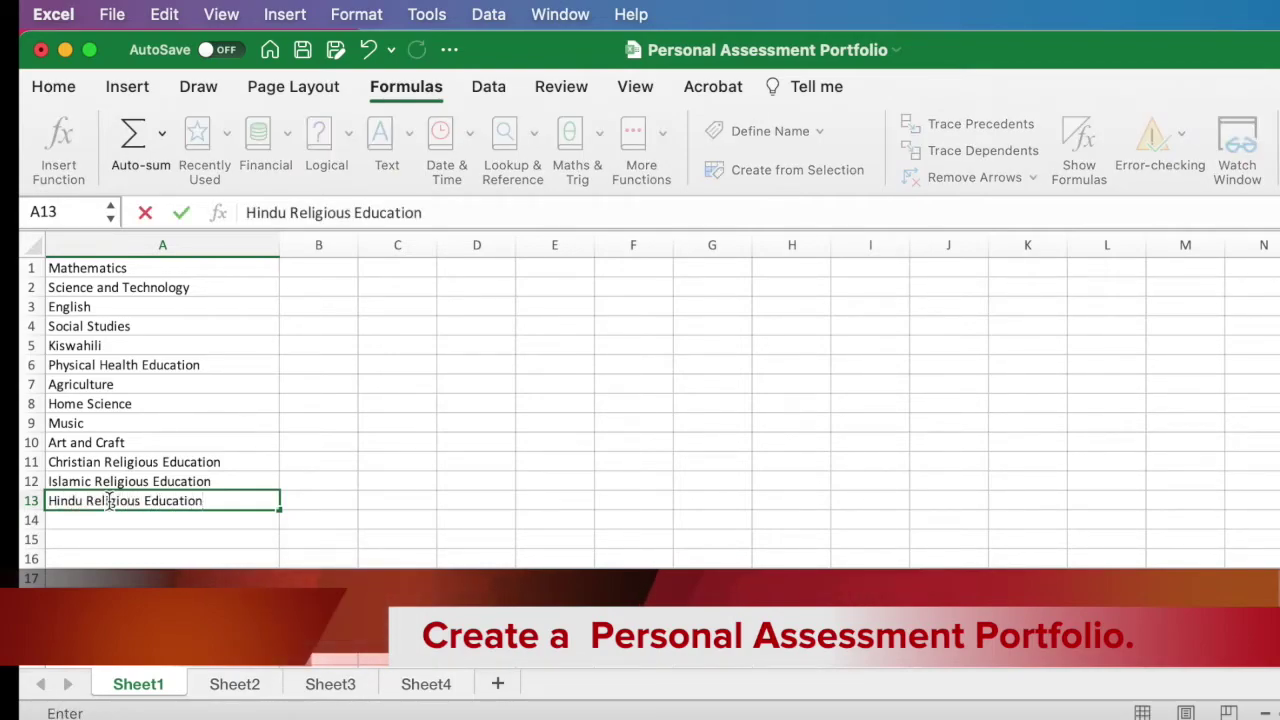
left_click(330, 268)
Step: Widen column B and insert an entire blank row above the subject list
left_click_drag(357, 245, 469, 245)
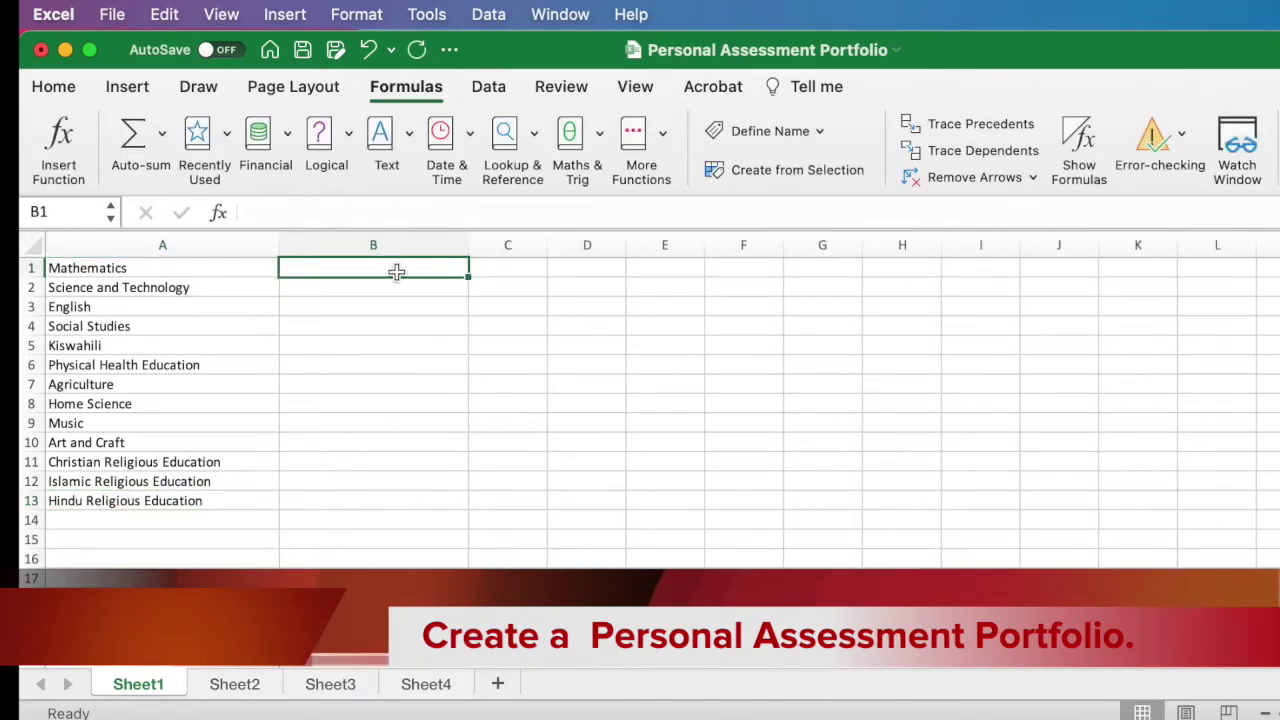
left_click(258, 270)
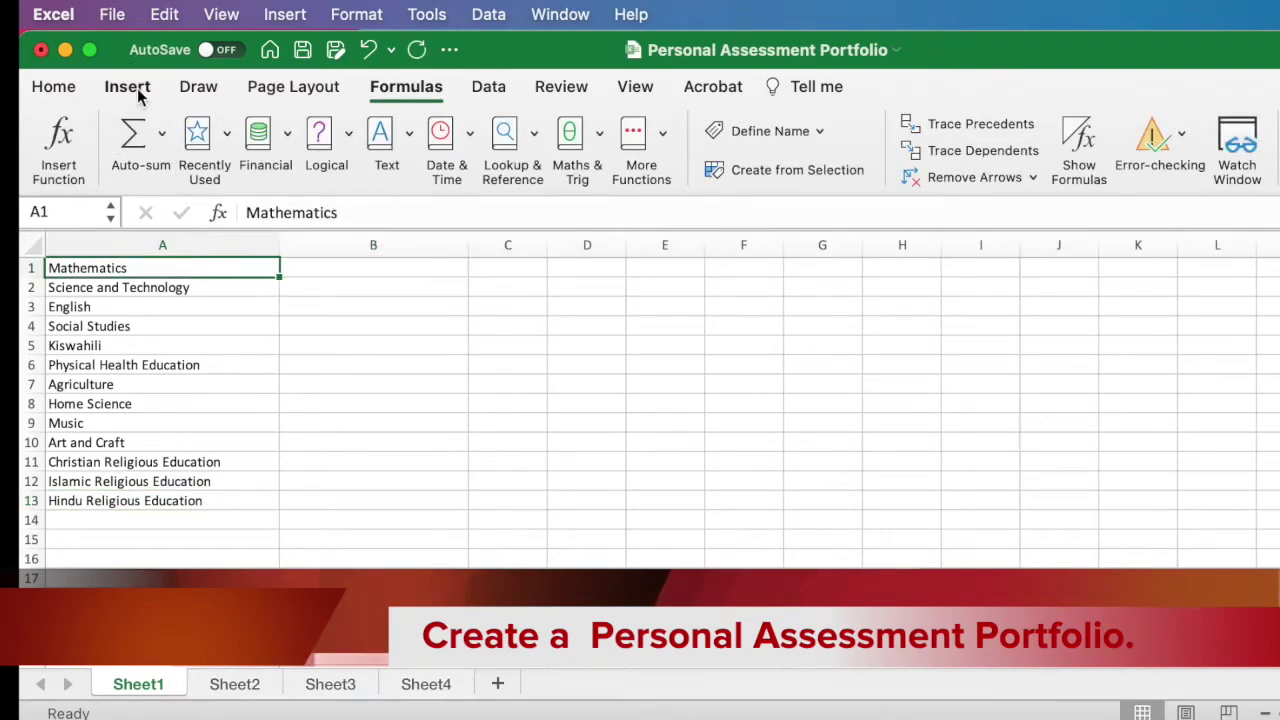
left_click(130, 88)
right_click(188, 268)
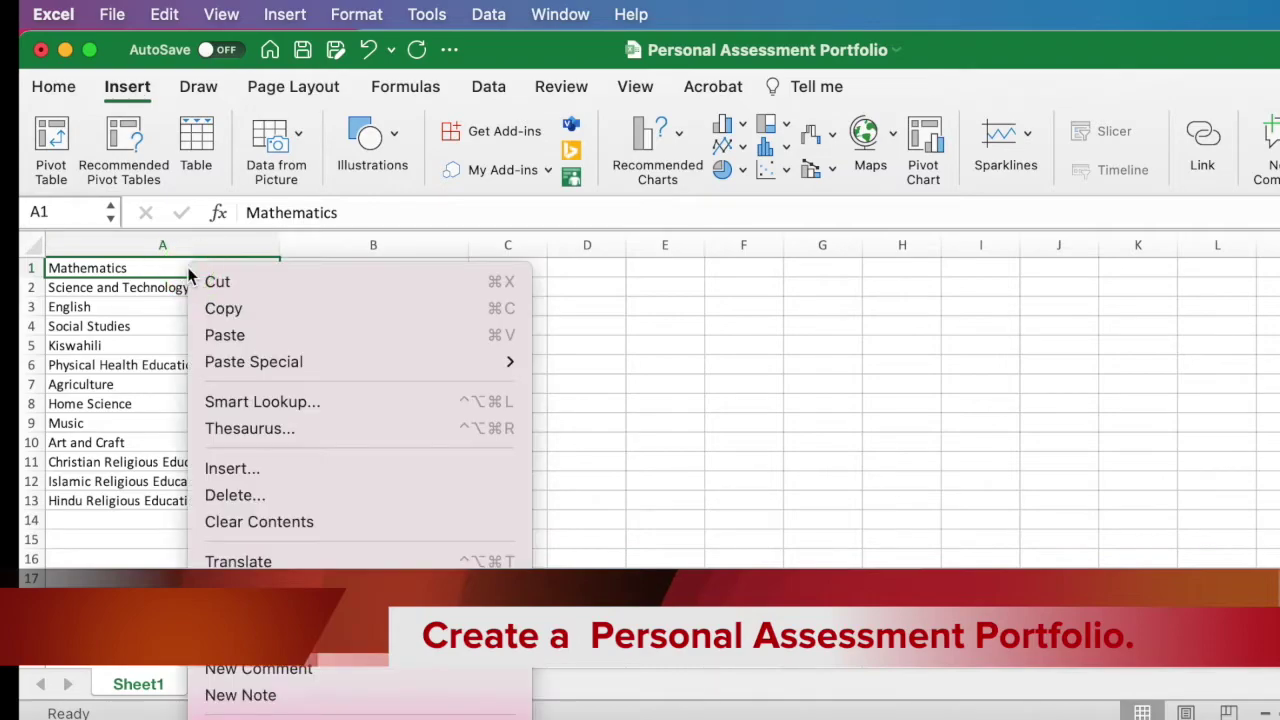
left_click(278, 470)
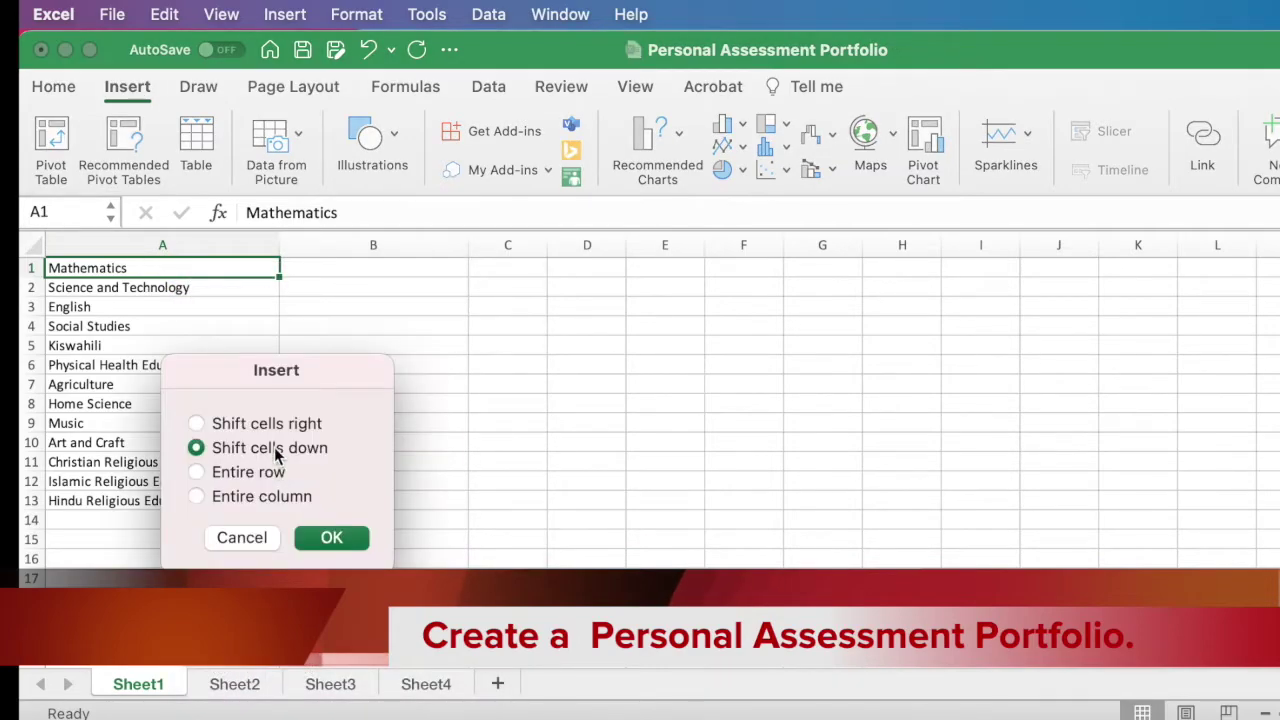
left_click(252, 475)
left_click(331, 537)
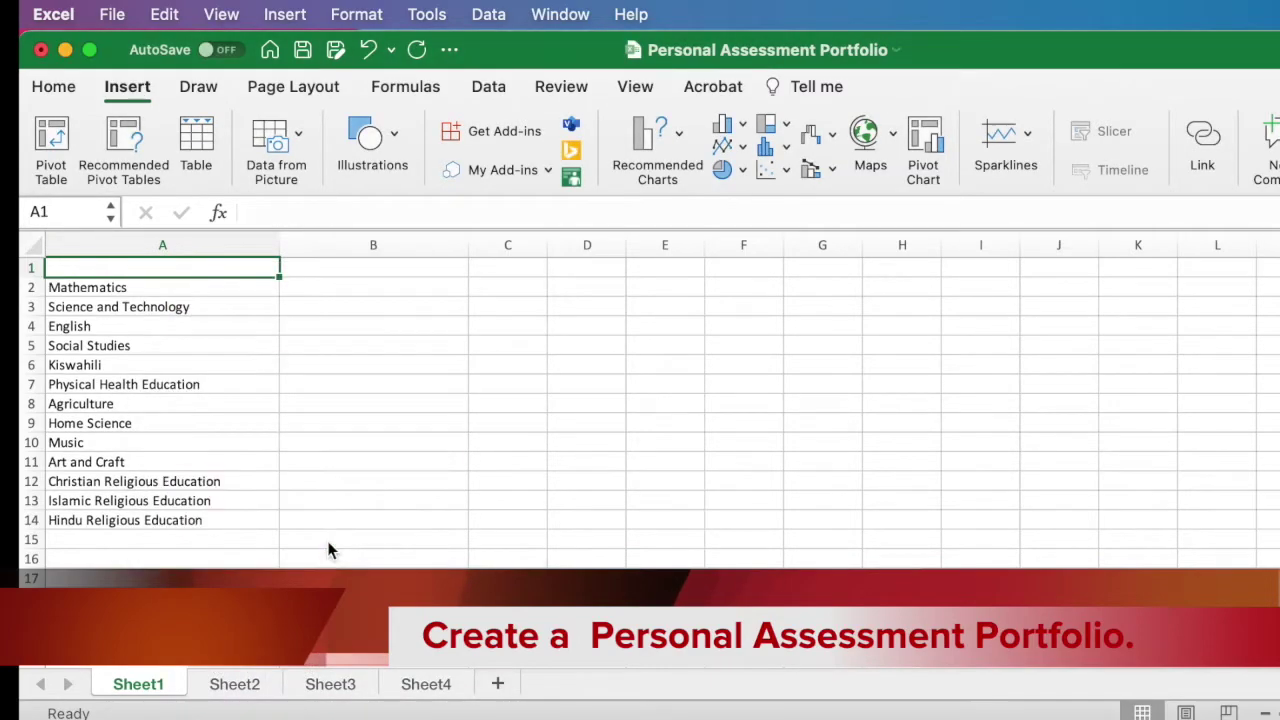
left_click(296, 272)
Step: Enter Test 1, Test 2 and Test 3 in B1:D1, widening columns C and D and heightening row 1
type("T")
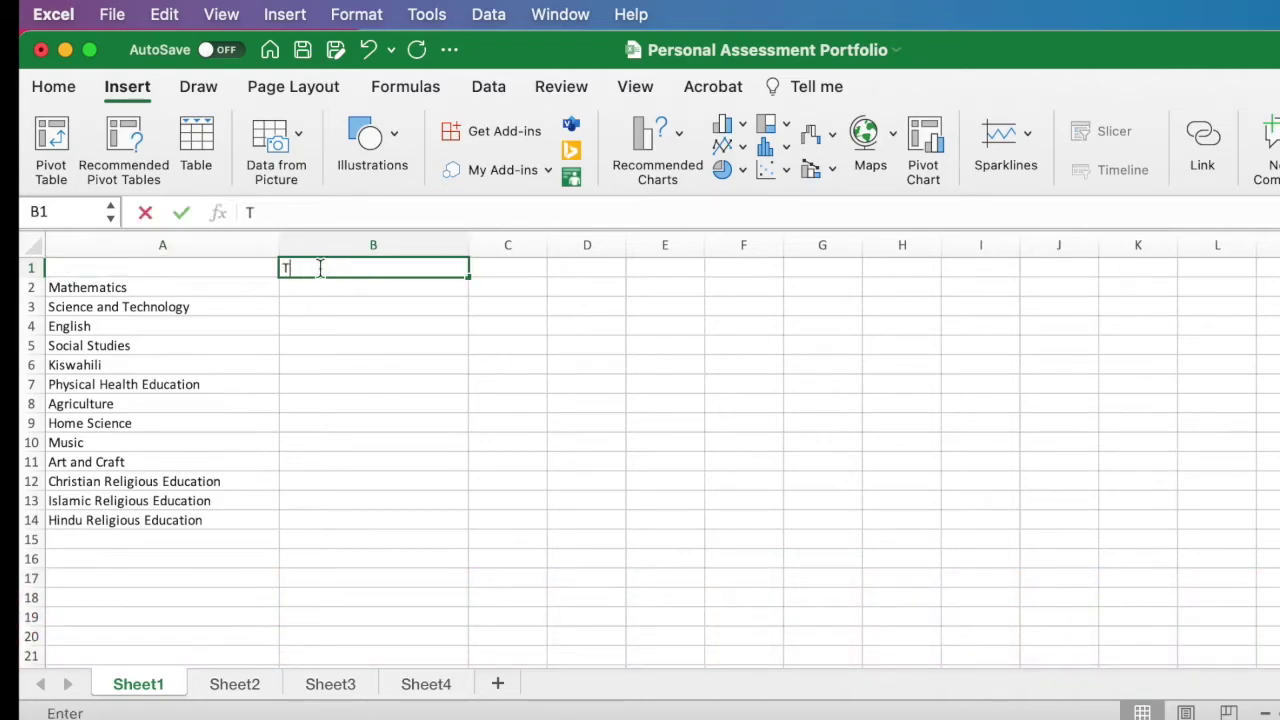
type("est 1")
left_click(511, 268)
left_click_drag(547, 245, 651, 245)
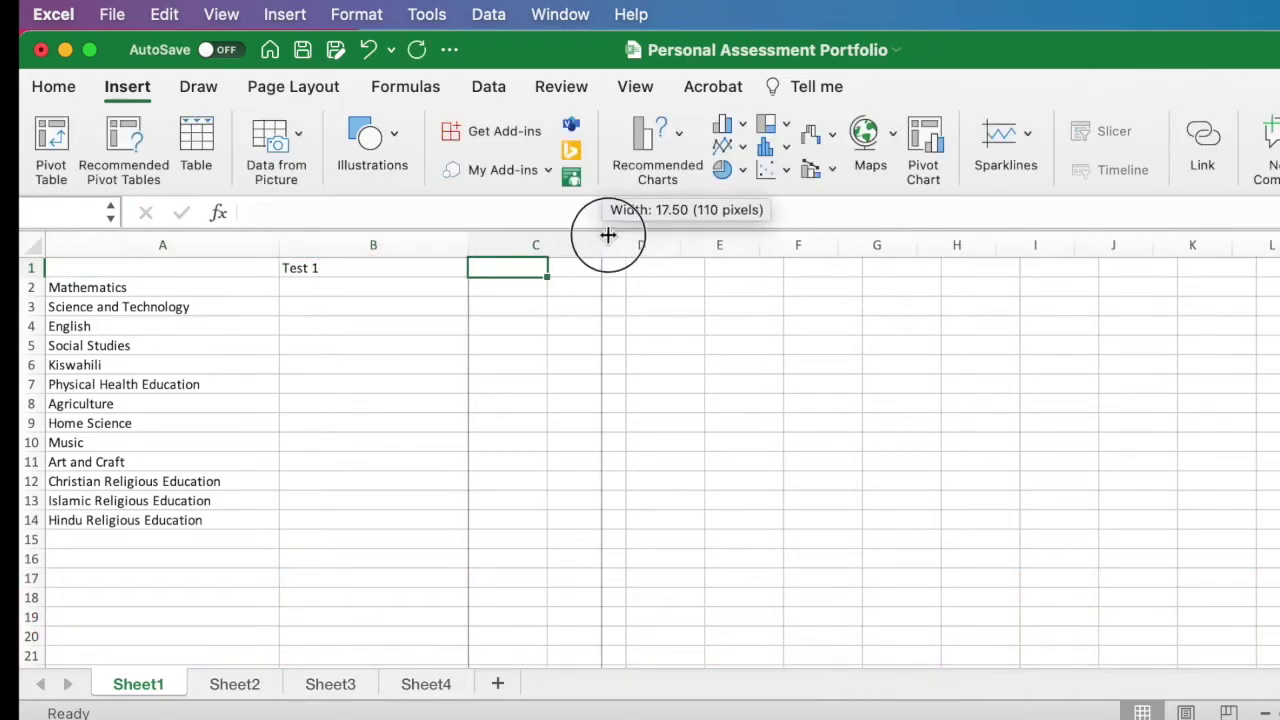
type("R")
key("BackSpace")
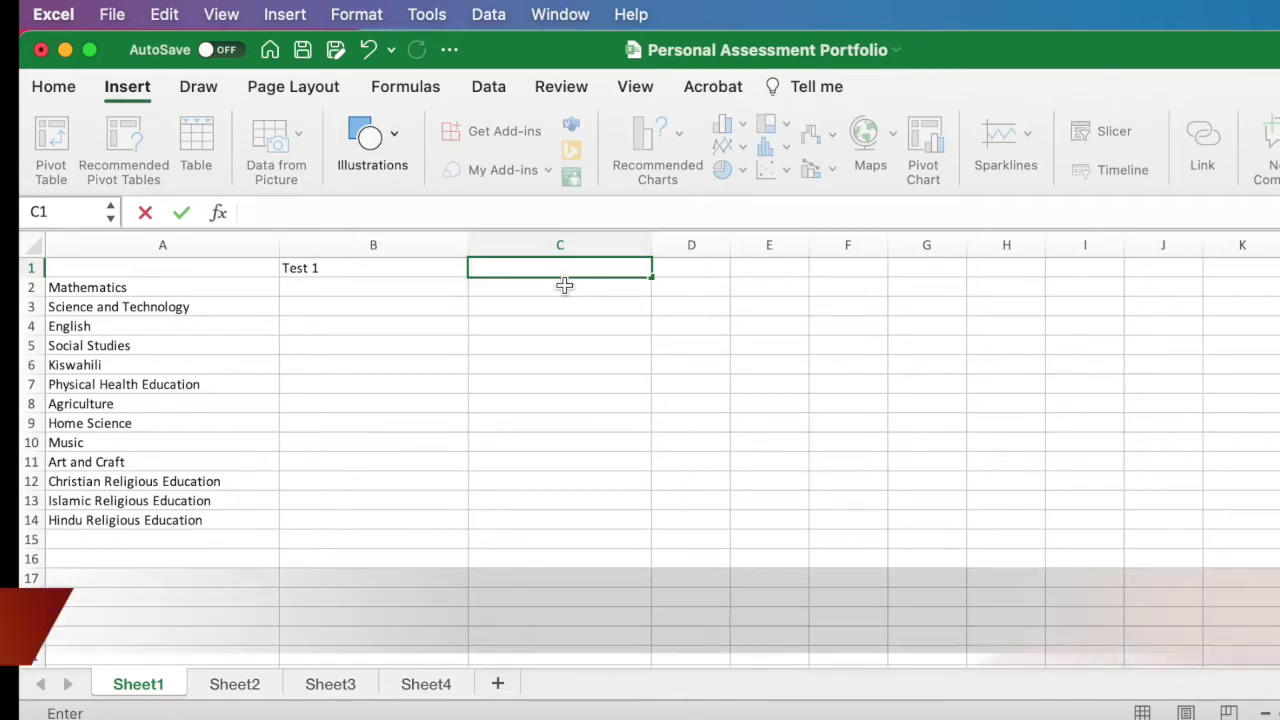
type("Twa")
key("BackSpace")
key("BackSpace")
type("est")
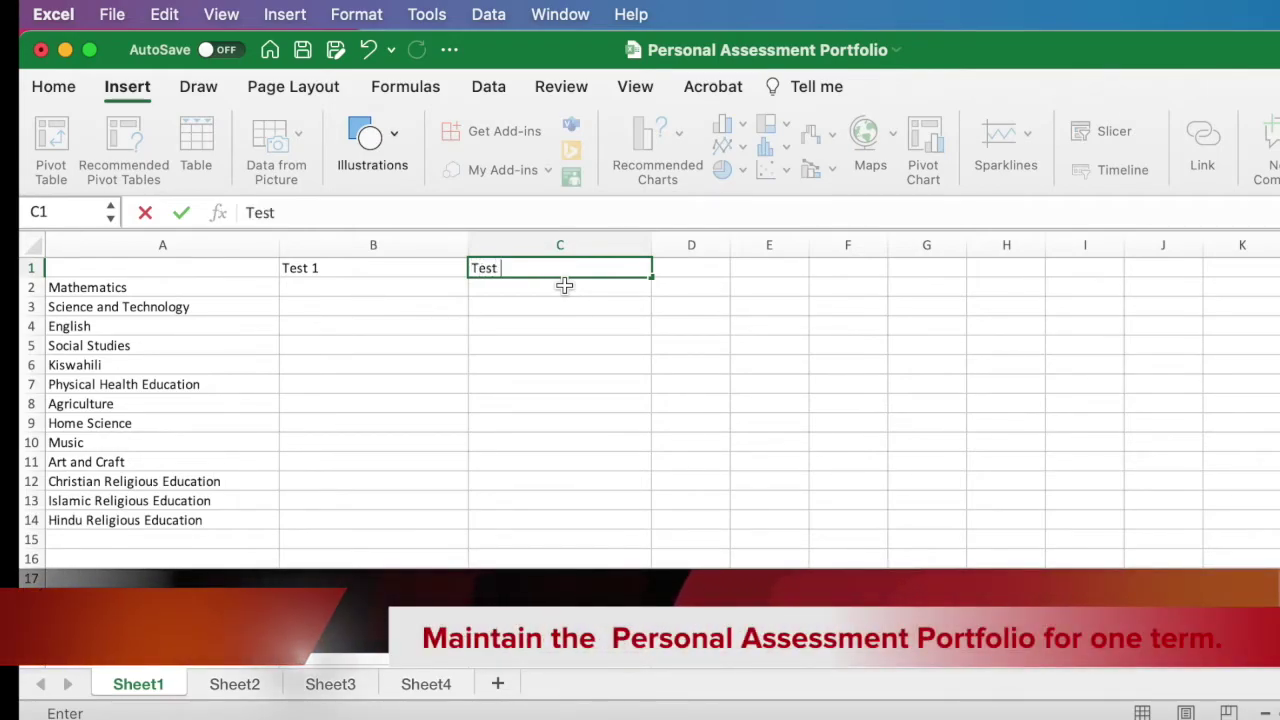
type(" 2")
left_click(706, 266)
left_click_drag(44, 272, 44, 283)
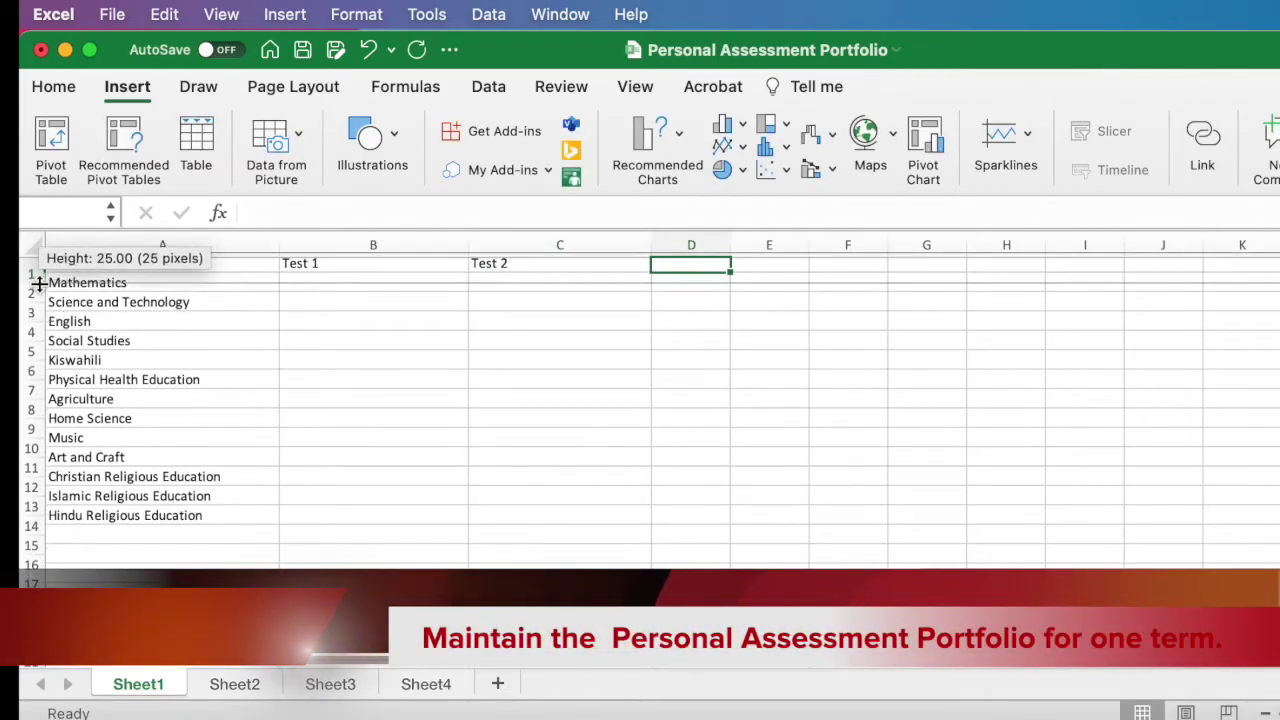
left_click_drag(731, 245, 859, 237)
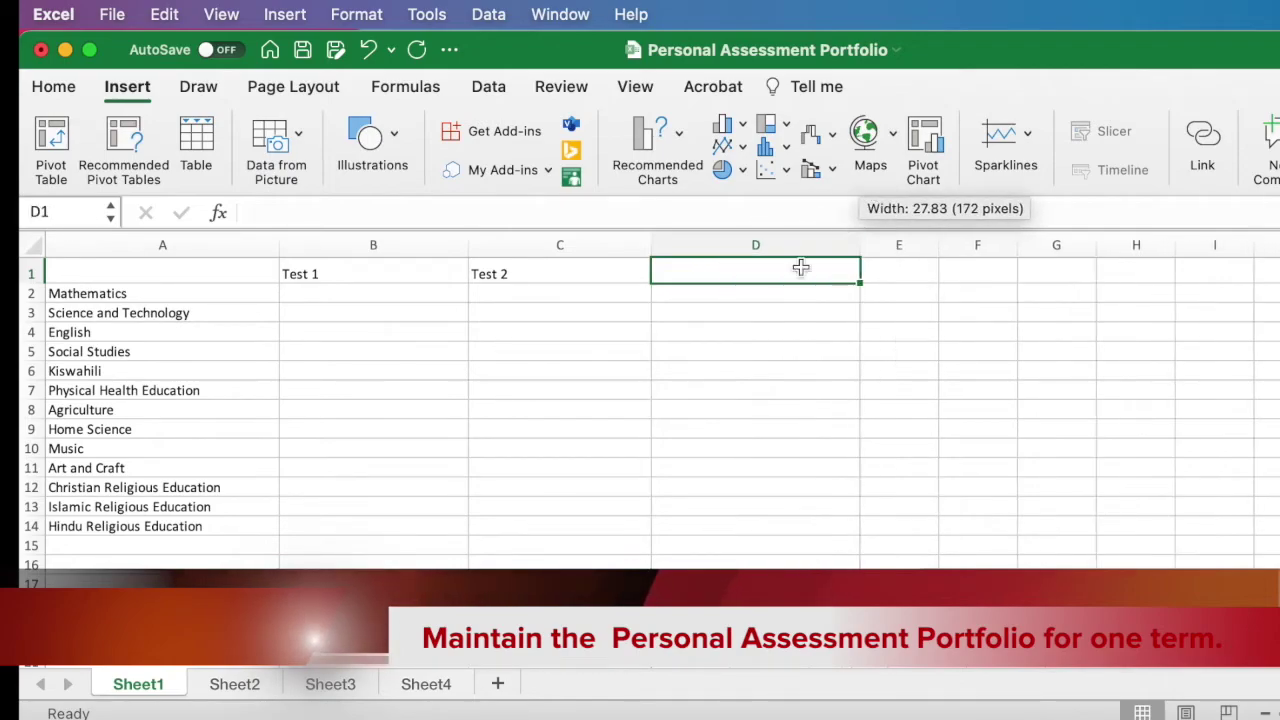
type("Test 3")
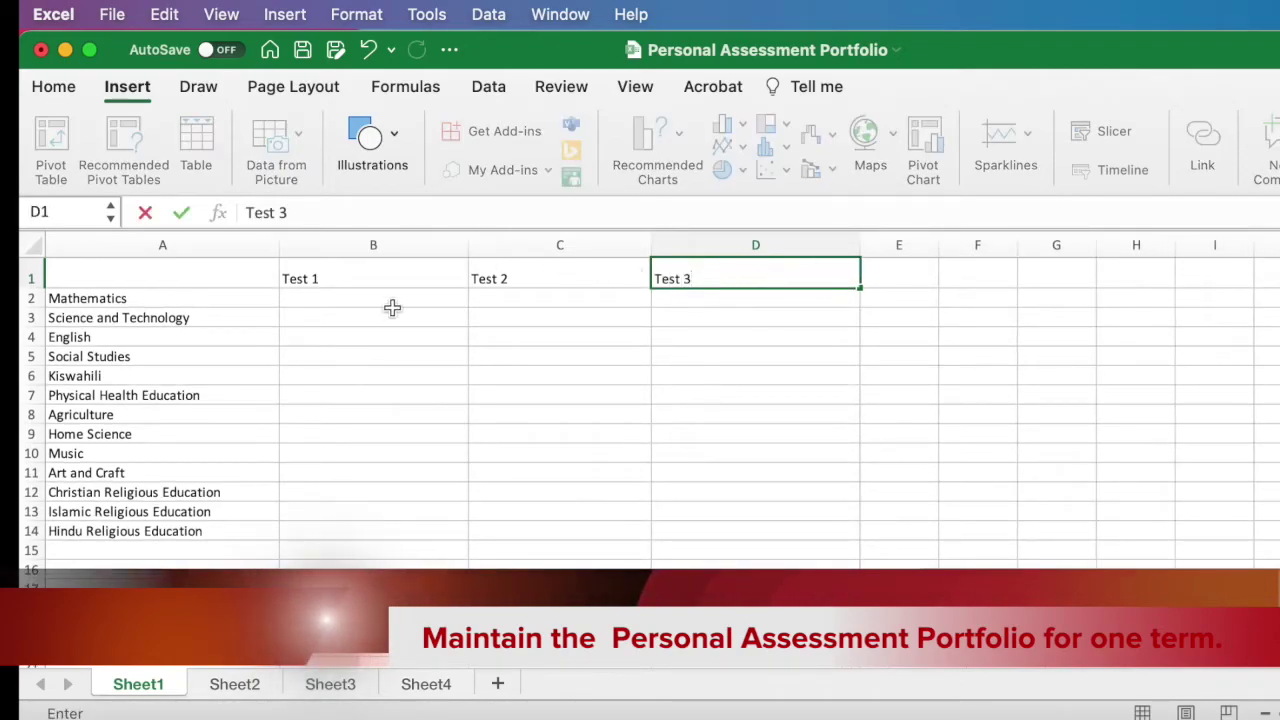
left_click(391, 300)
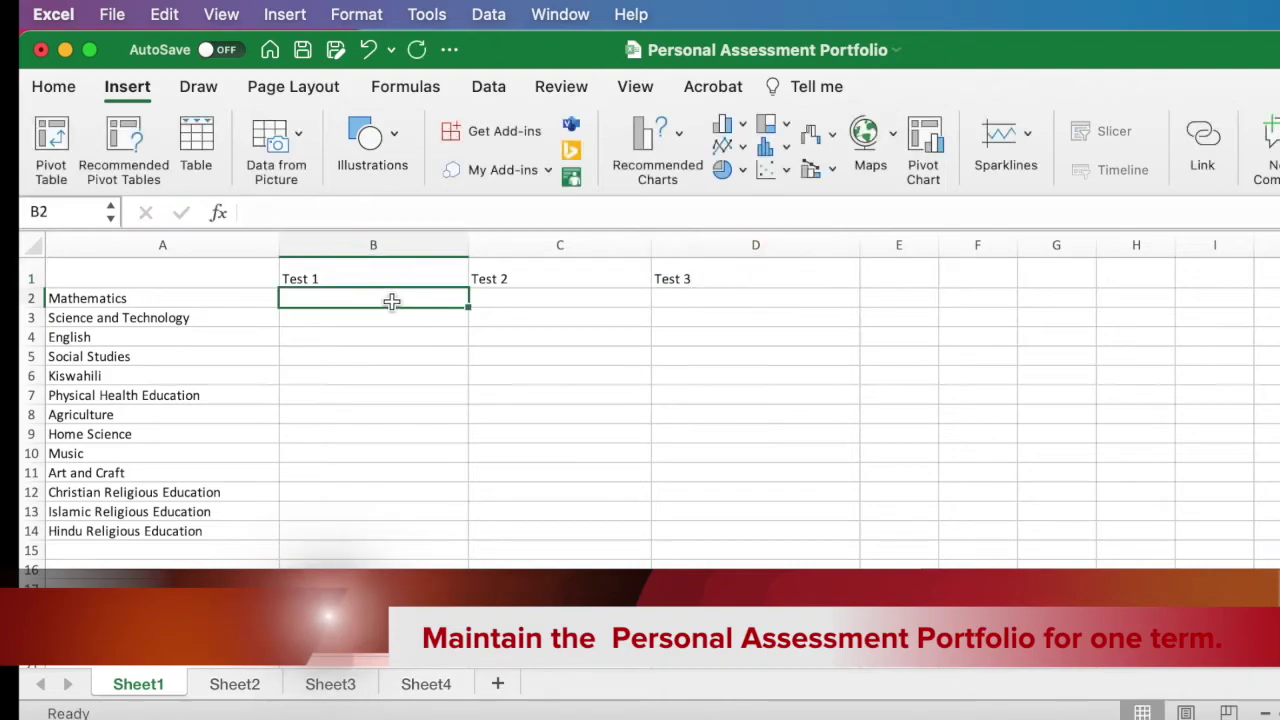
Step: Enter Exceeded Expectation in B2 and Met Expectation in C3 and D4, and widen column E
type("Exceeded")
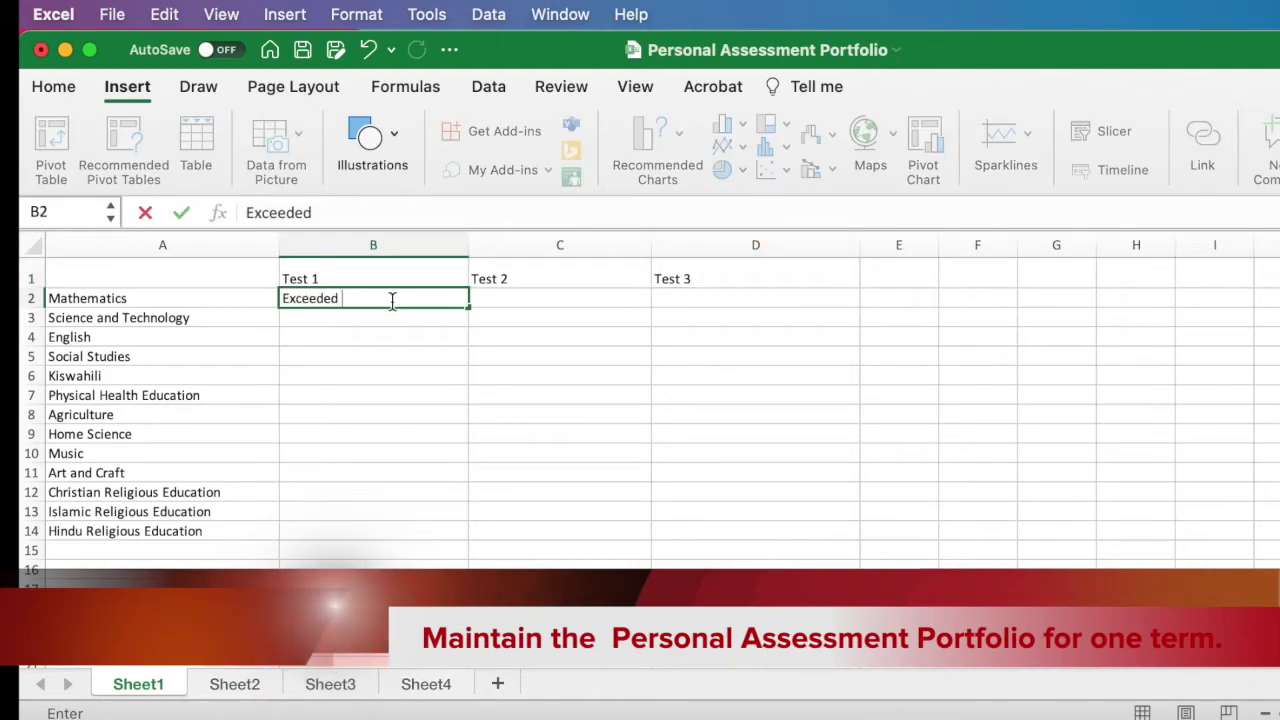
type(" Expectation")
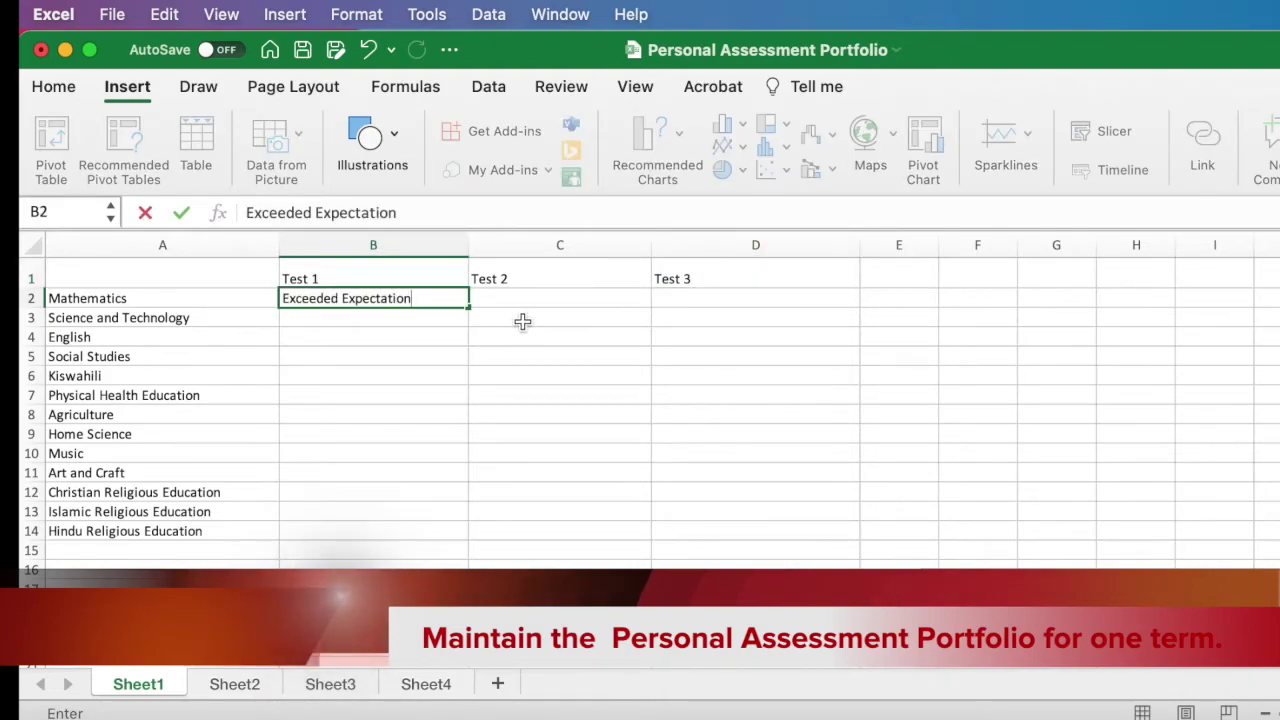
left_click(523, 318)
type("Met Ex")
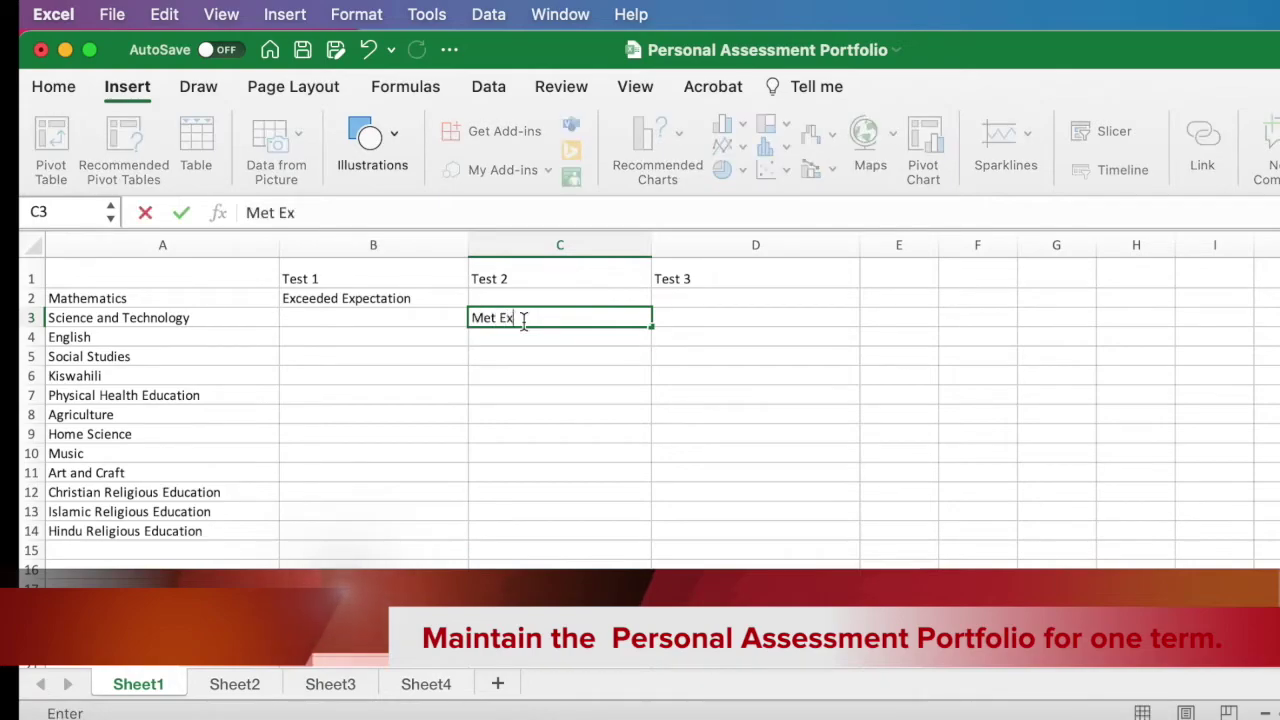
type("pectation")
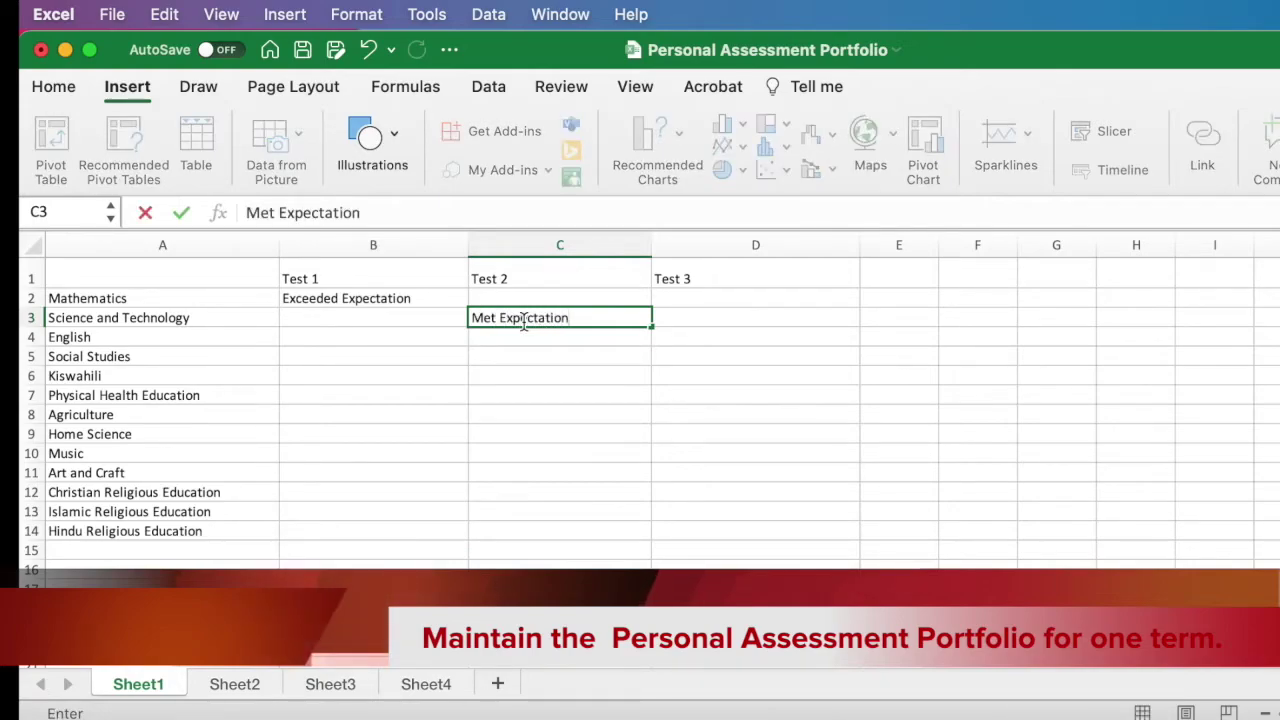
left_click(743, 318)
type("M")
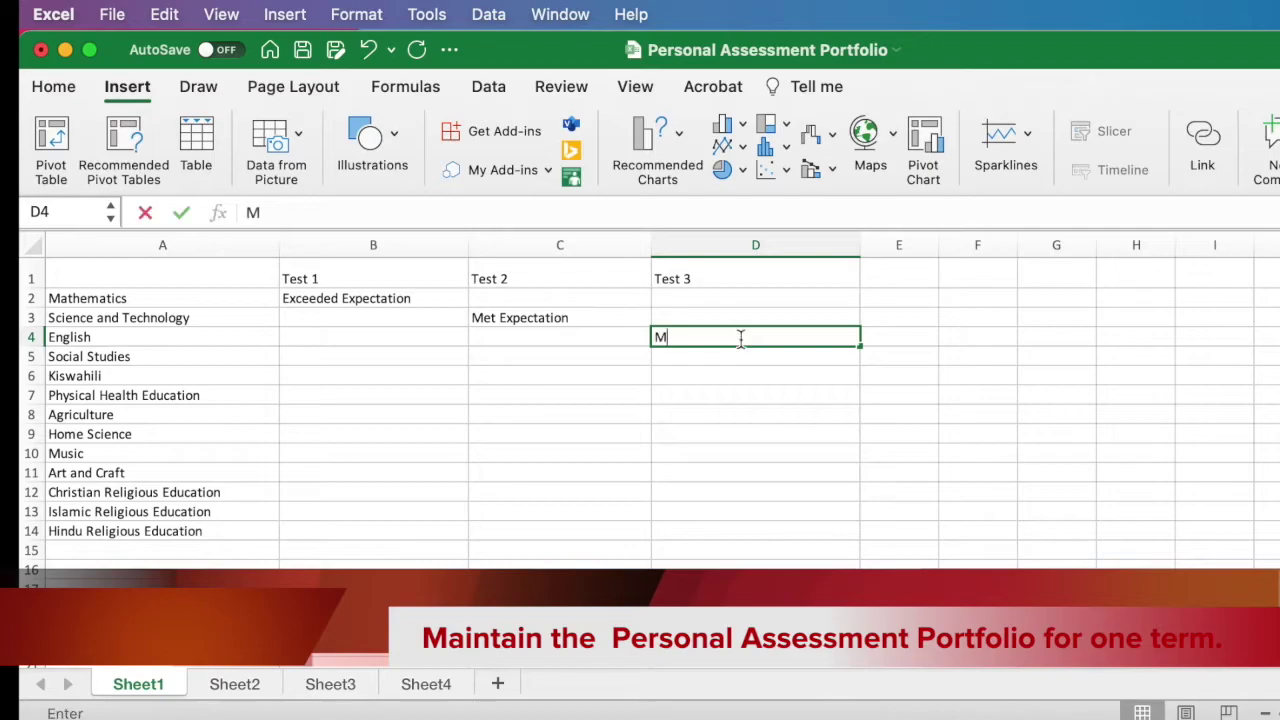
type("et Expect")
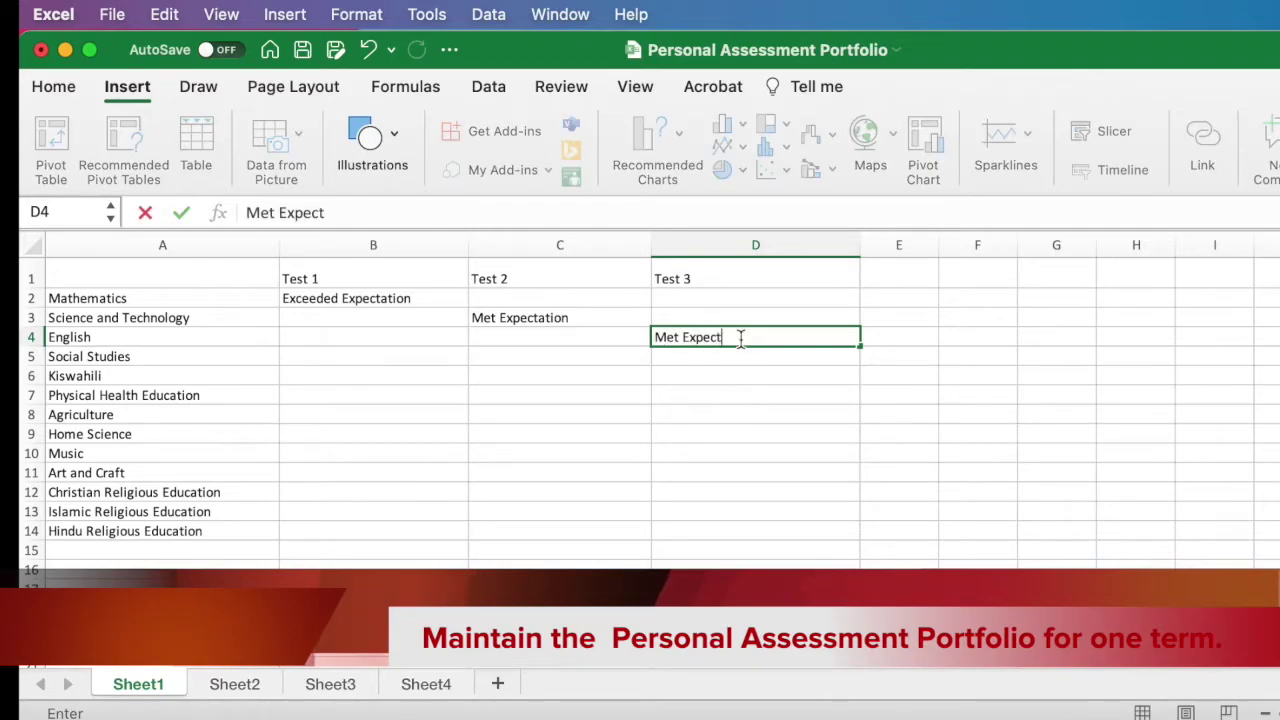
type("ation")
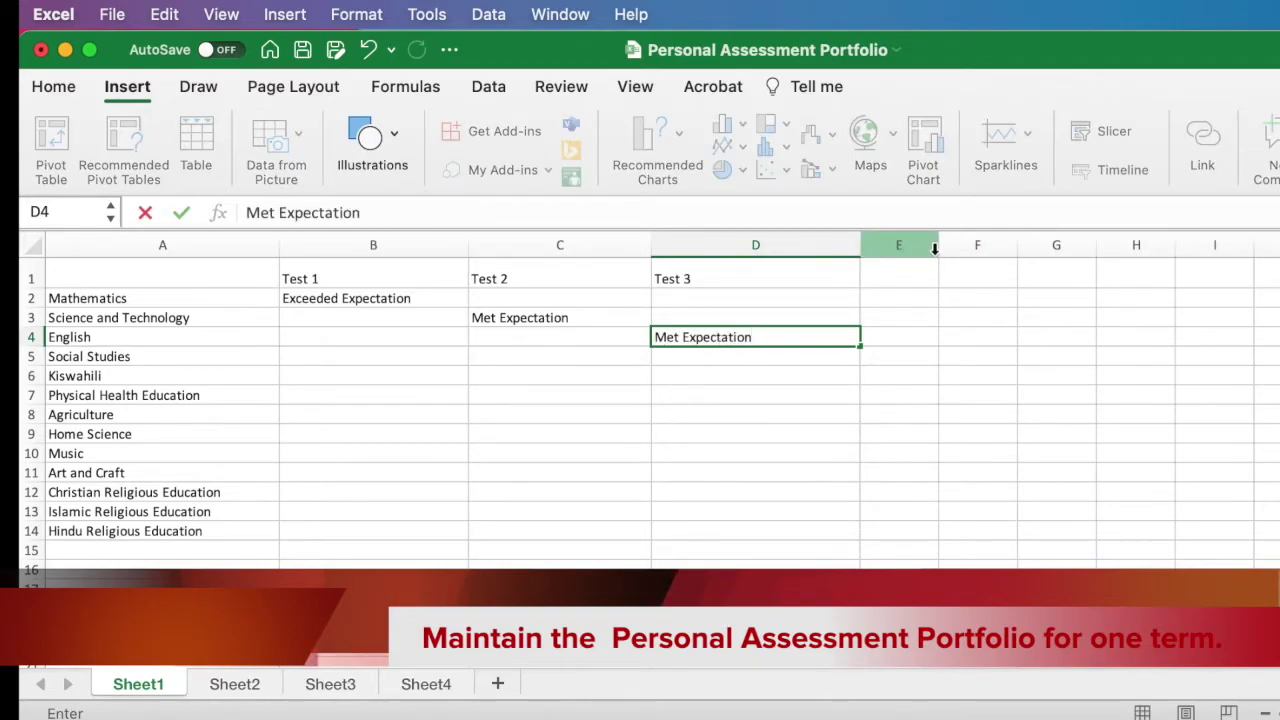
left_click_drag(938, 249, 1106, 249)
left_click(918, 274)
Step: Enter End of Term Examination in E1, an Exceeded rating in E5, and Exceeded Expectation in B14 via AutoComplete
type("E")
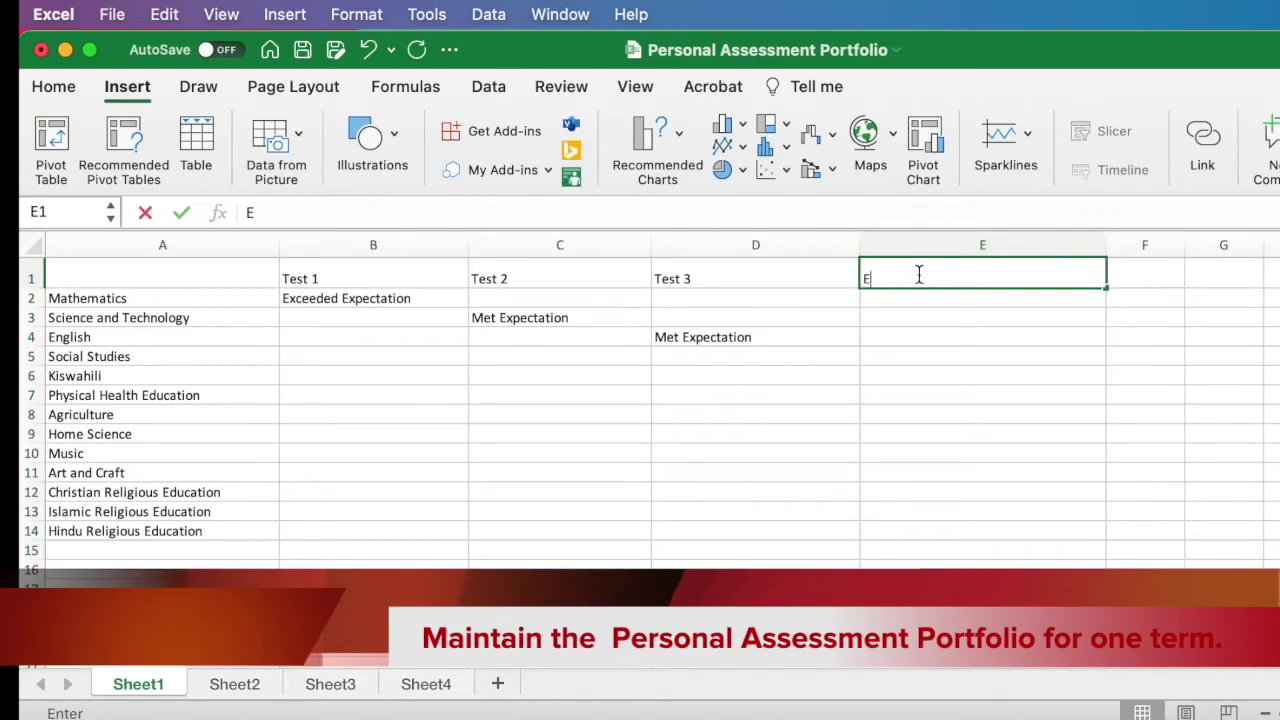
type("nd of Term Ex")
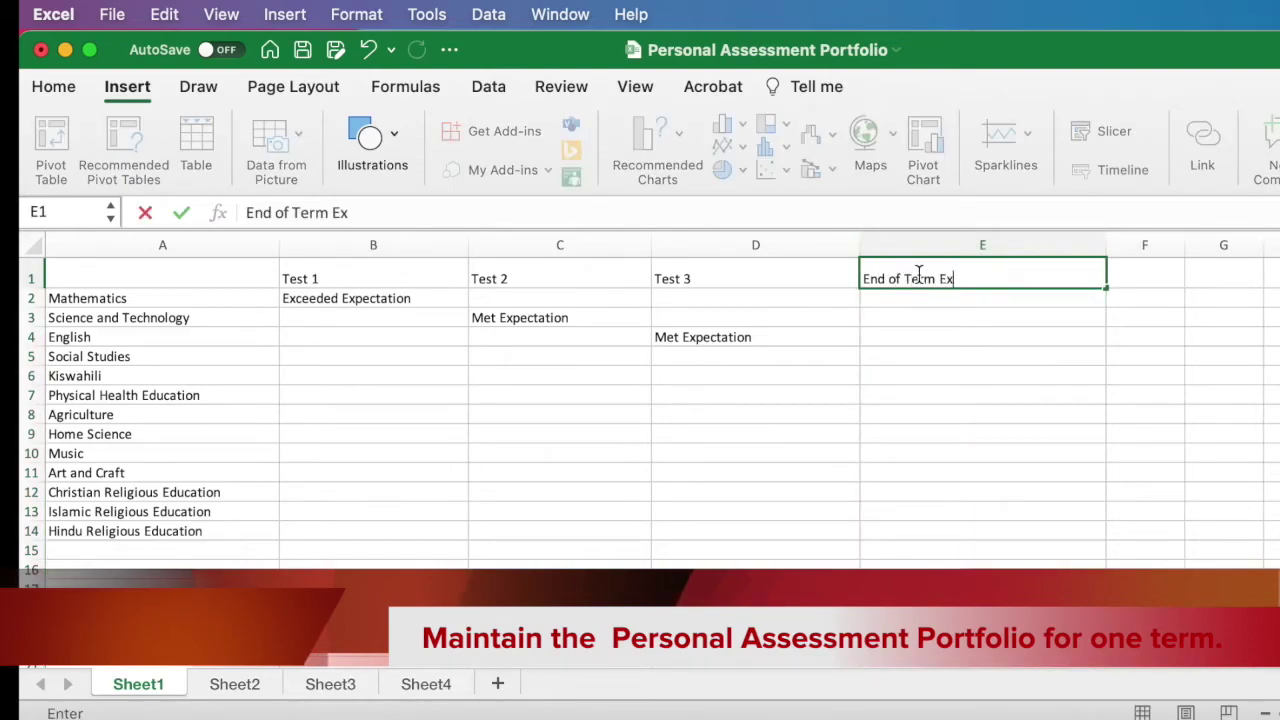
type("amination")
left_click(908, 354)
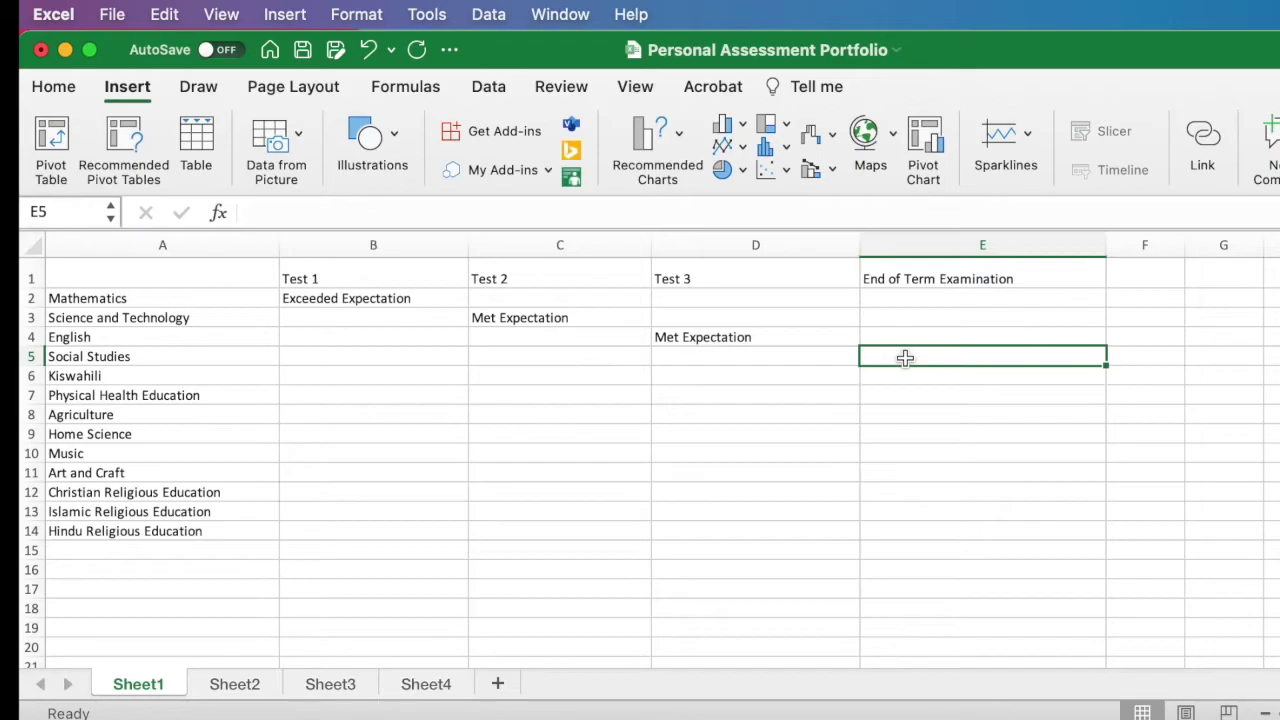
type("Exceeded Expection")
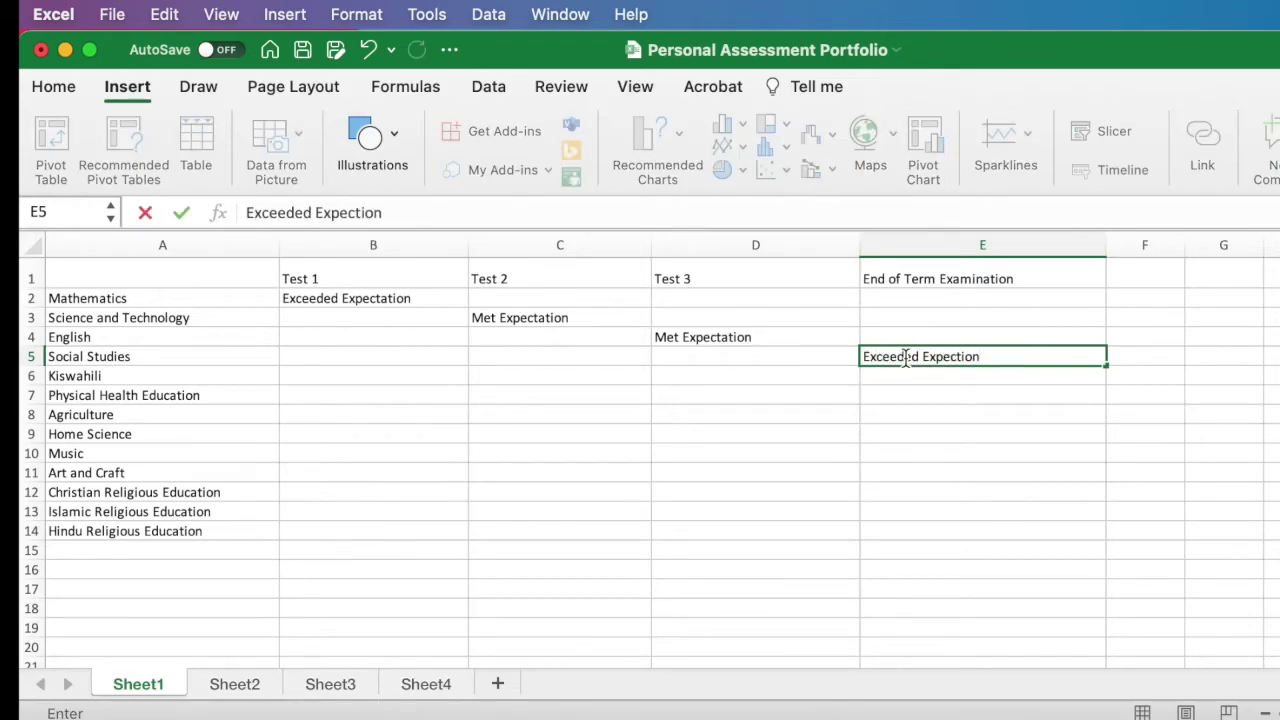
left_click(405, 530)
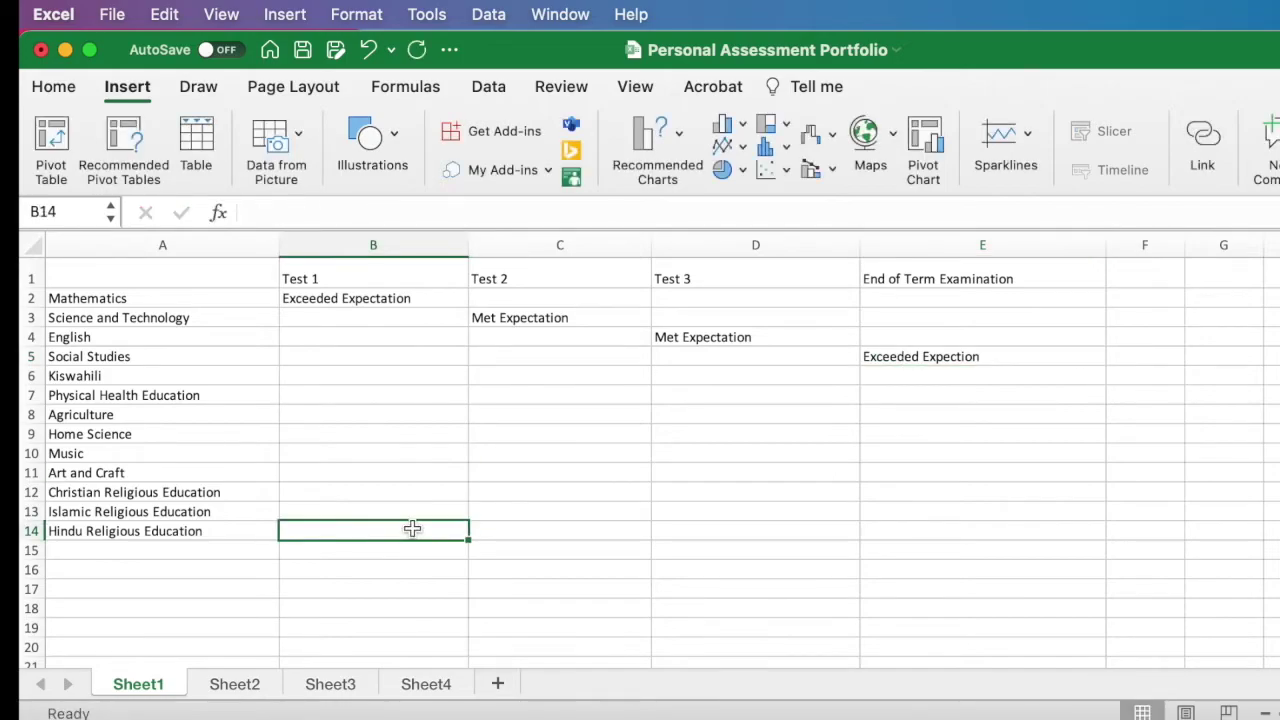
type("Exce")
left_click(461, 533)
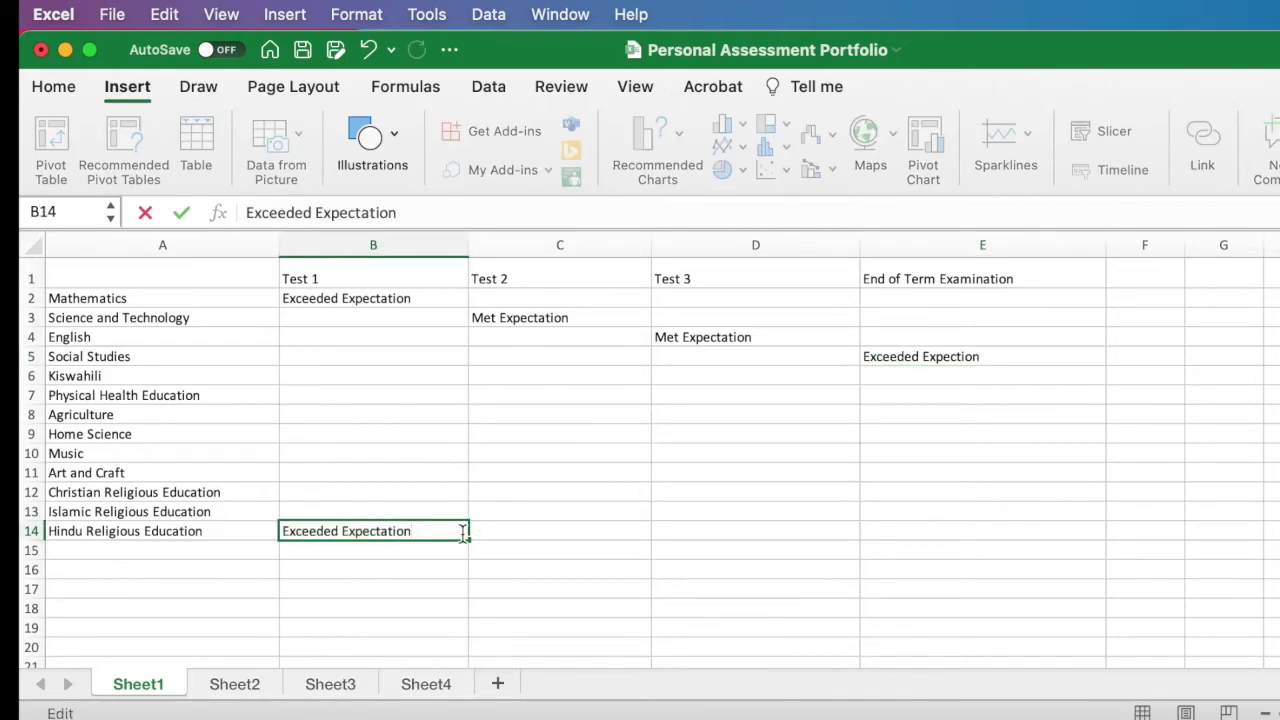